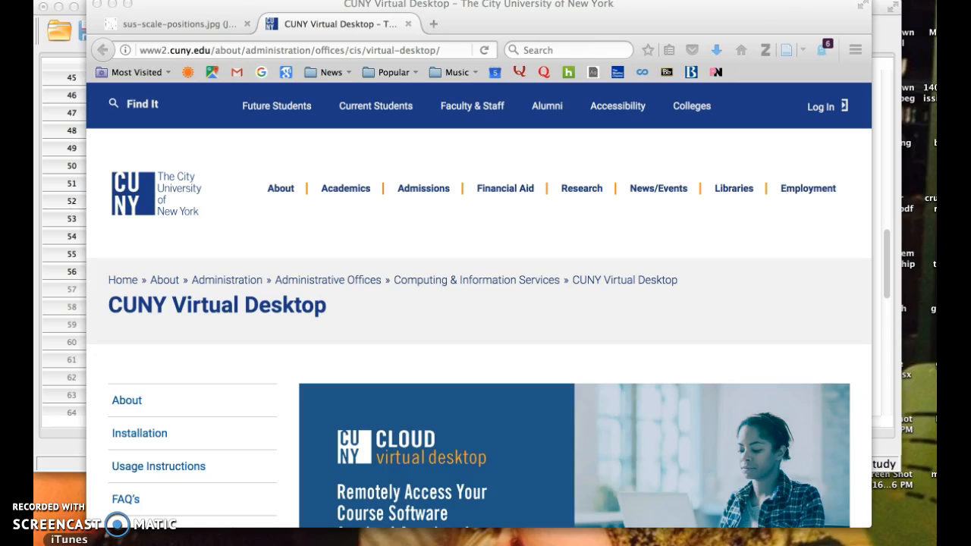
Step: Review the applications and usage instructions on the CUNY Virtual Desktop page, and switch to the SPSS Statistics Data Editor
scroll(343, 279, "down", 10)
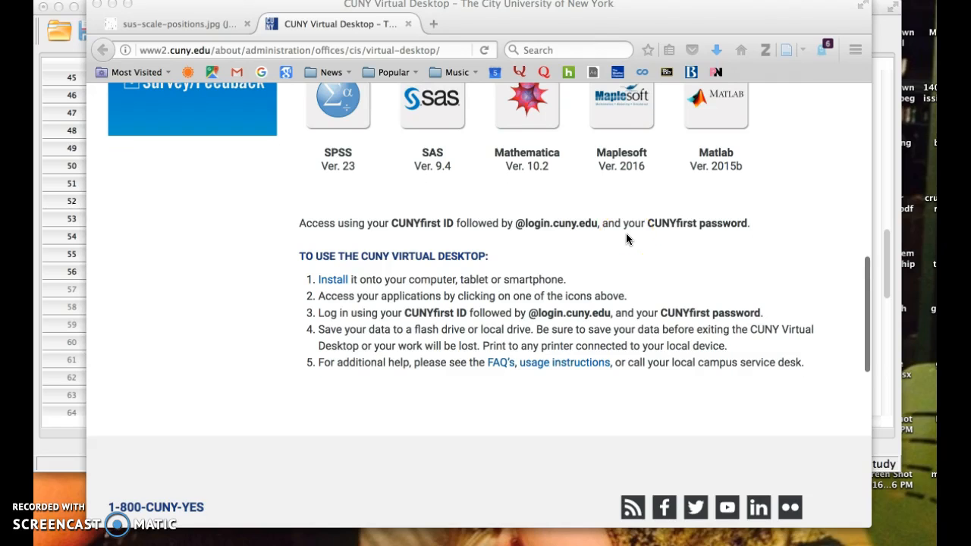
scroll(626, 233, "up", 1)
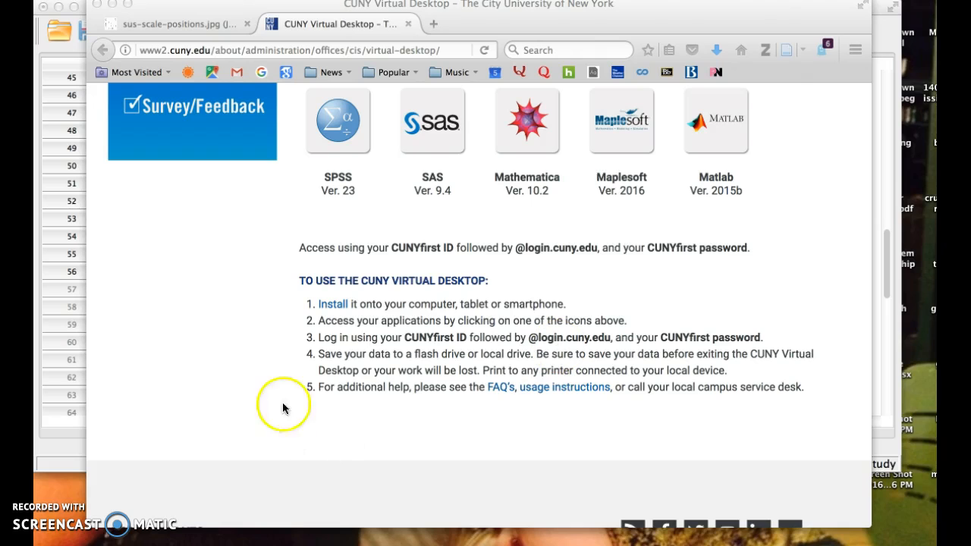
scroll(324, 244, "up", 5)
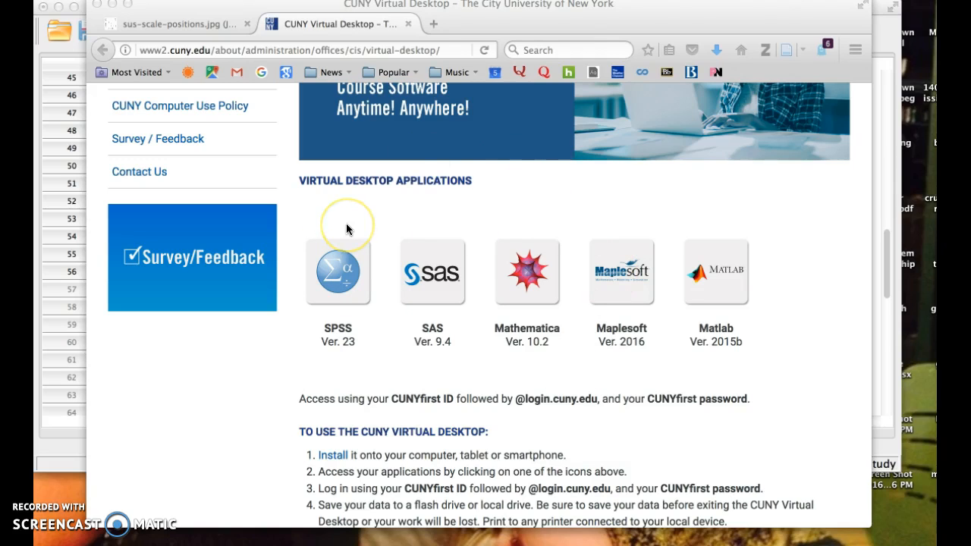
left_click(111, 5)
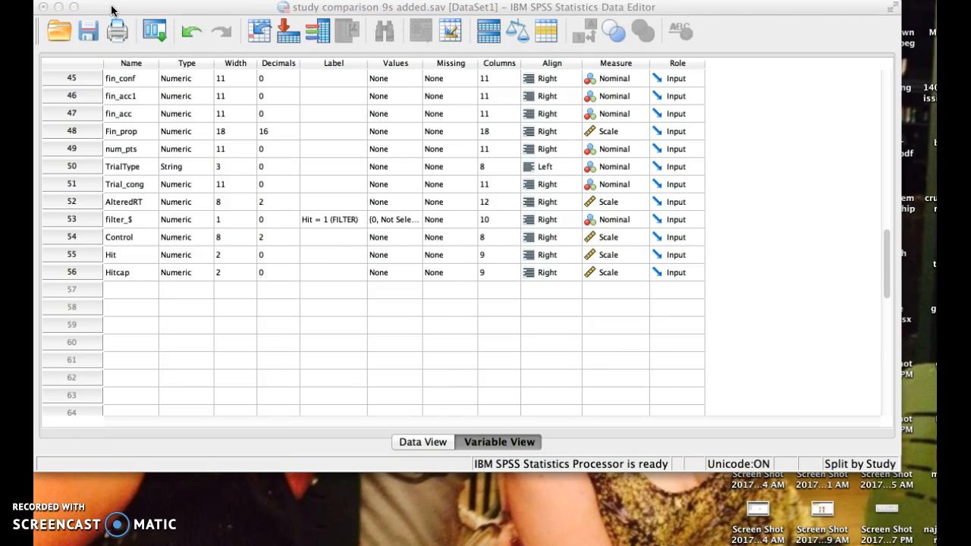
left_click(130, 14)
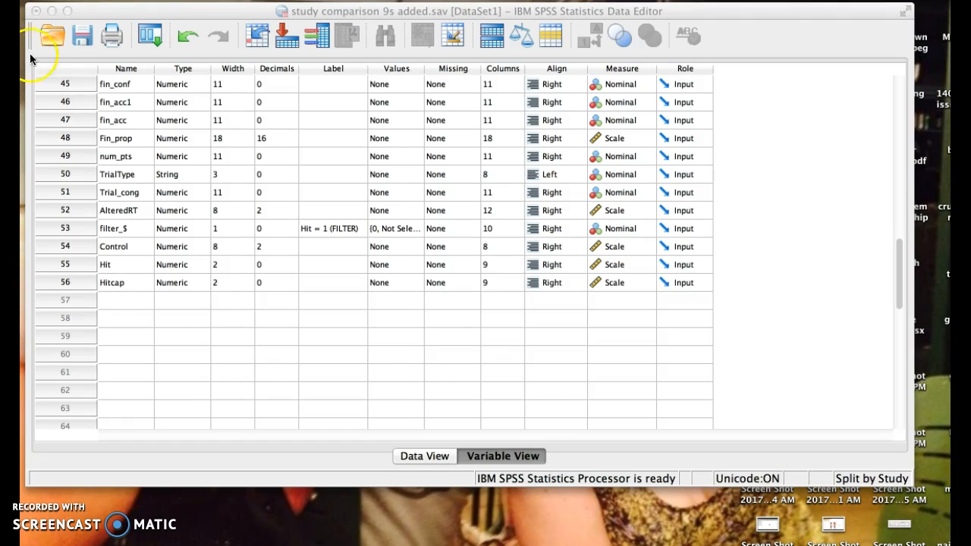
Step: Open the Excel file reverse coding.xlsx from the Desktop as a data source
left_click(52, 36)
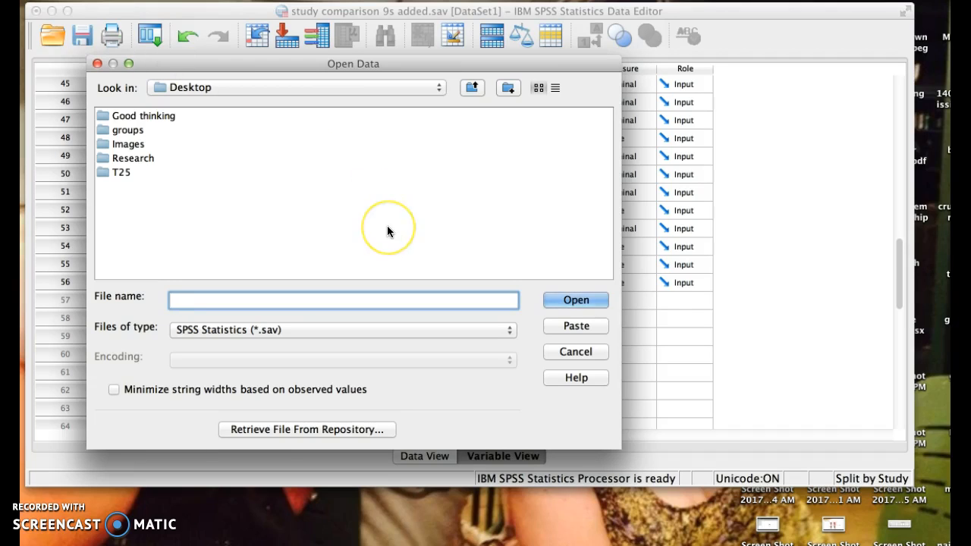
left_click(356, 334)
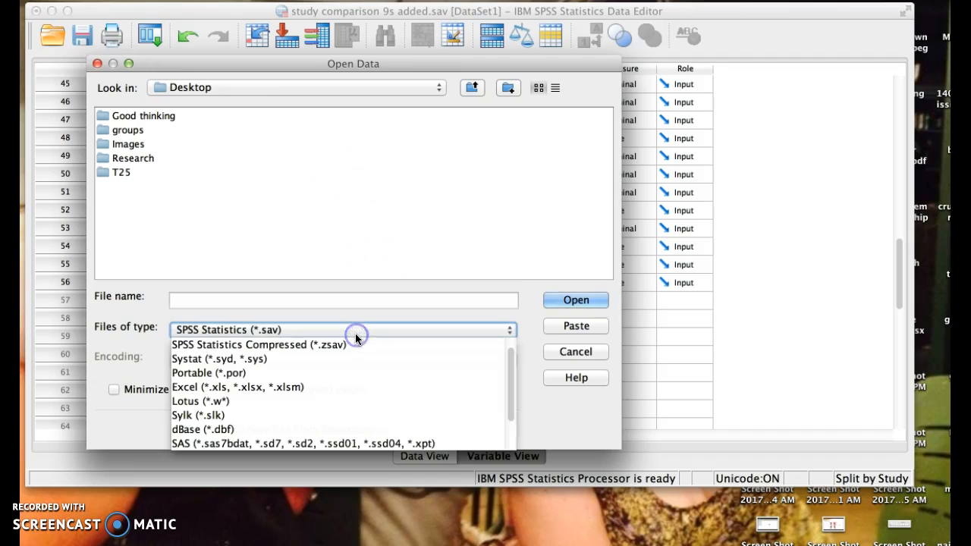
left_click(344, 388)
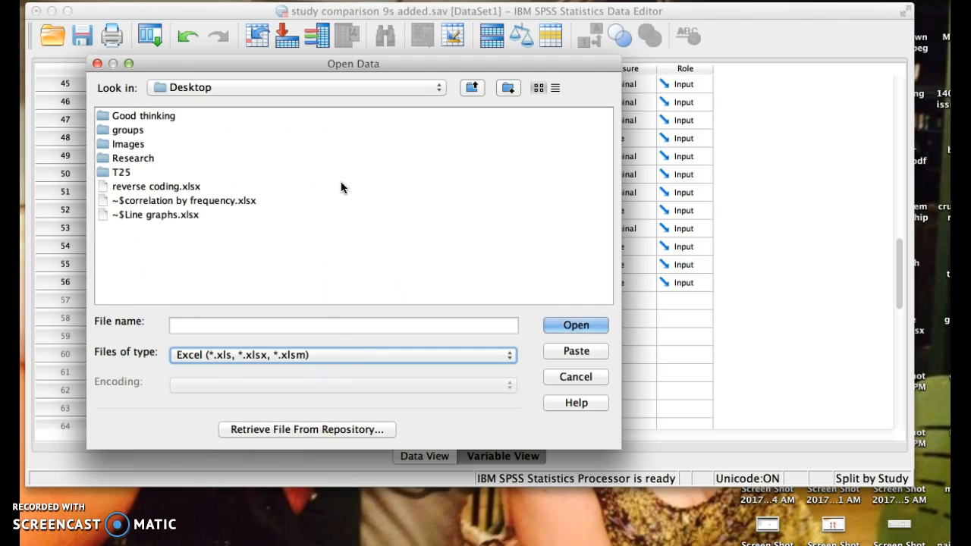
left_click(150, 187)
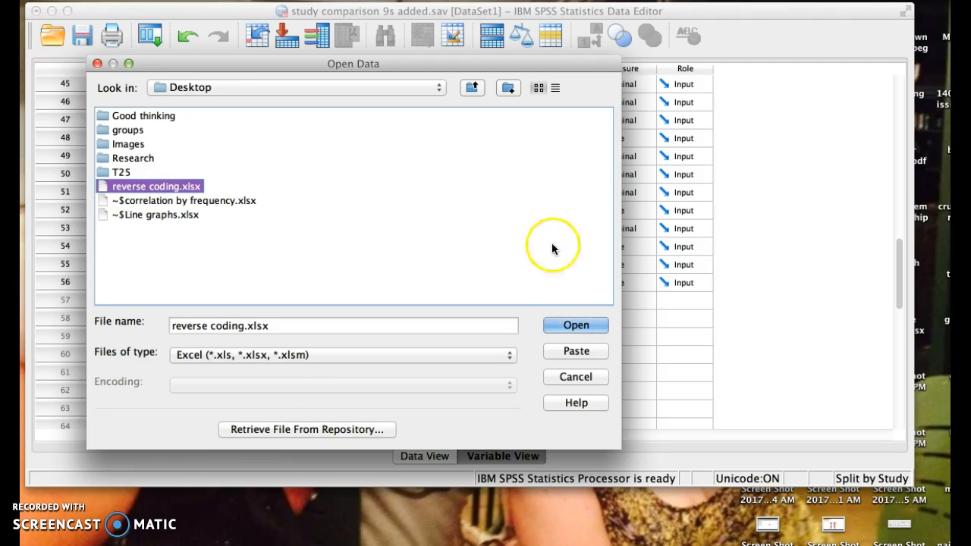
left_click(573, 325)
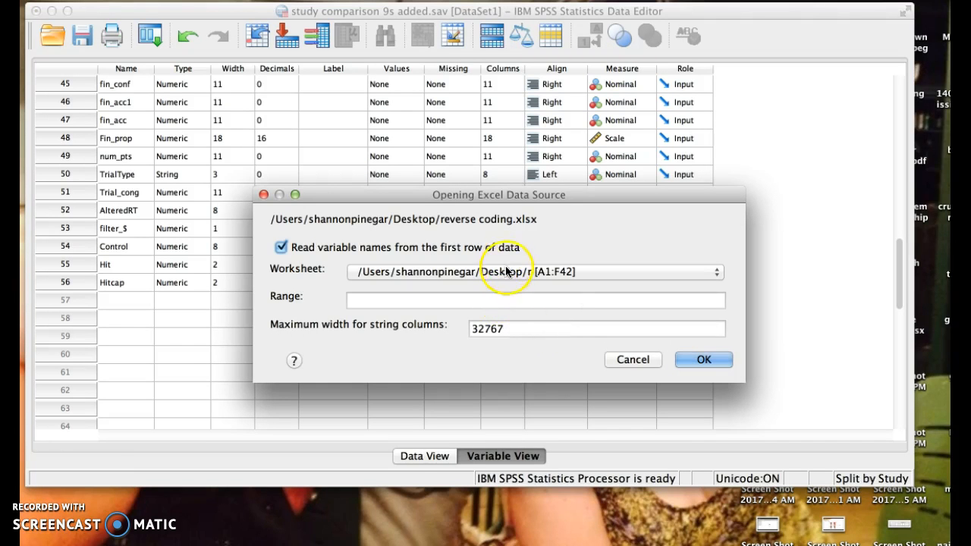
Step: Import the worksheet with range A1:F42, reading variable names from the first row of data
left_click(506, 272)
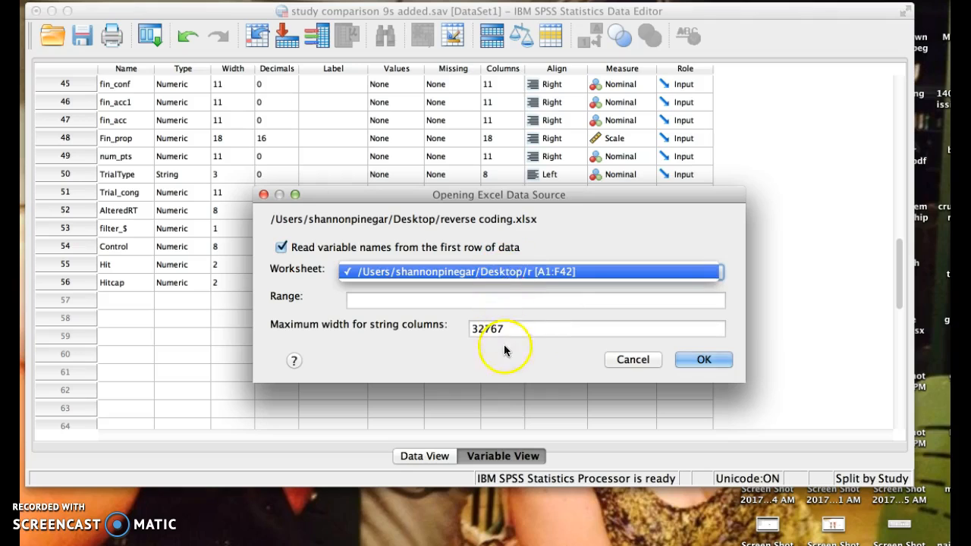
left_click(444, 279)
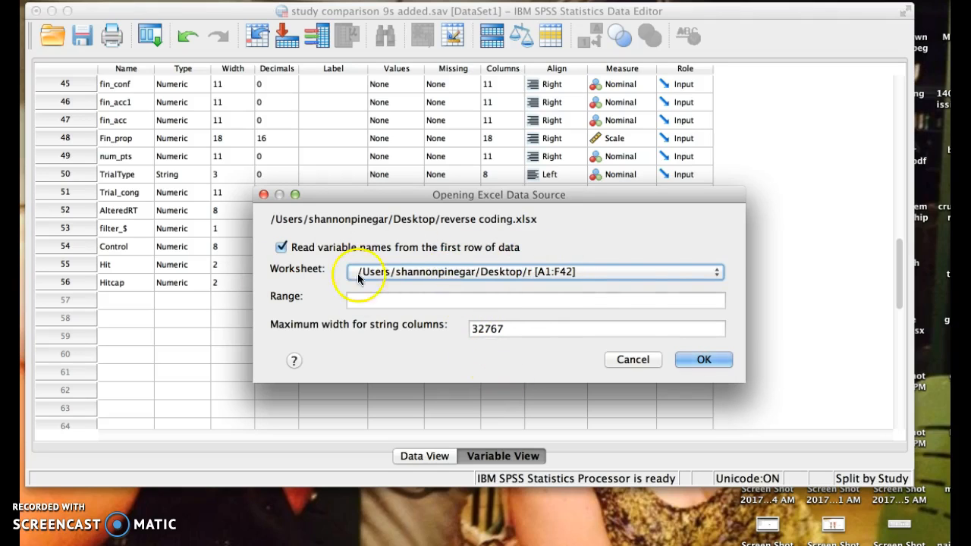
left_click(712, 273)
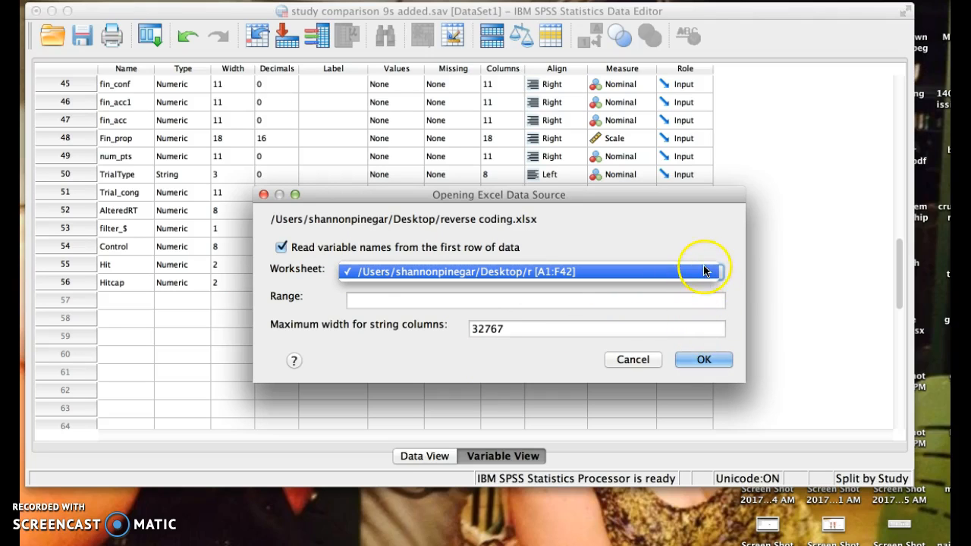
left_click(702, 270)
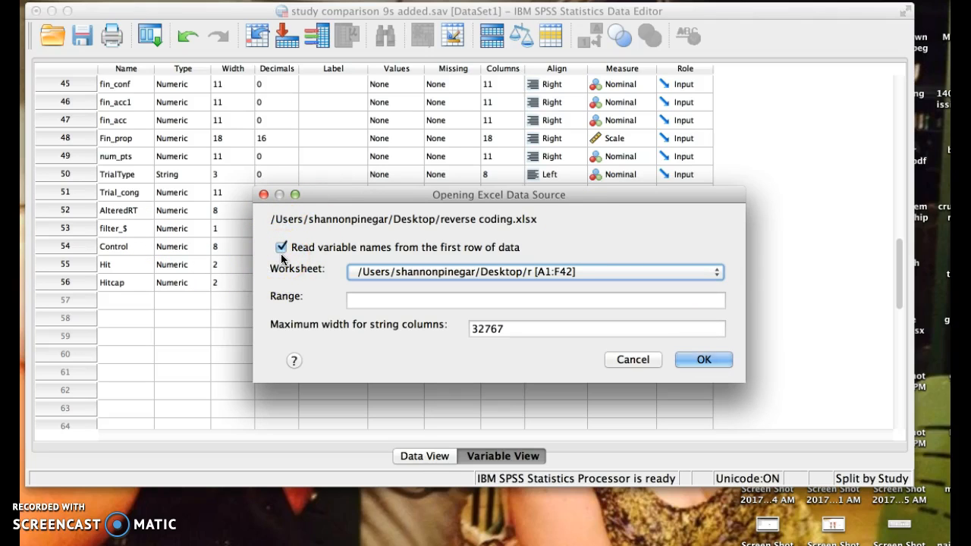
left_click(703, 357)
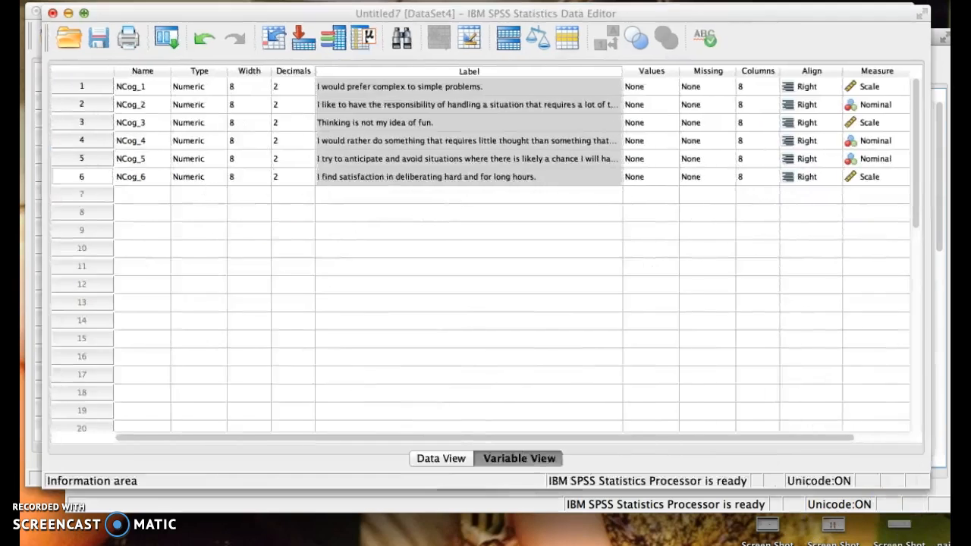
Step: Copy the six question labels from the Untitled7 dataset to variables NCog_1 to NCog_6 in Untitled9, and widen the Label column
left_click(358, 92)
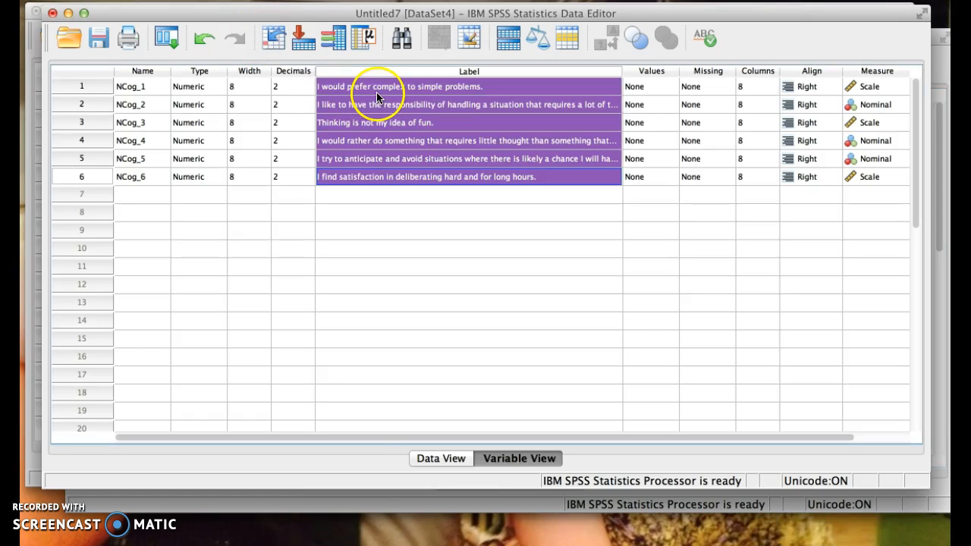
left_click(68, 12)
left_click(365, 108)
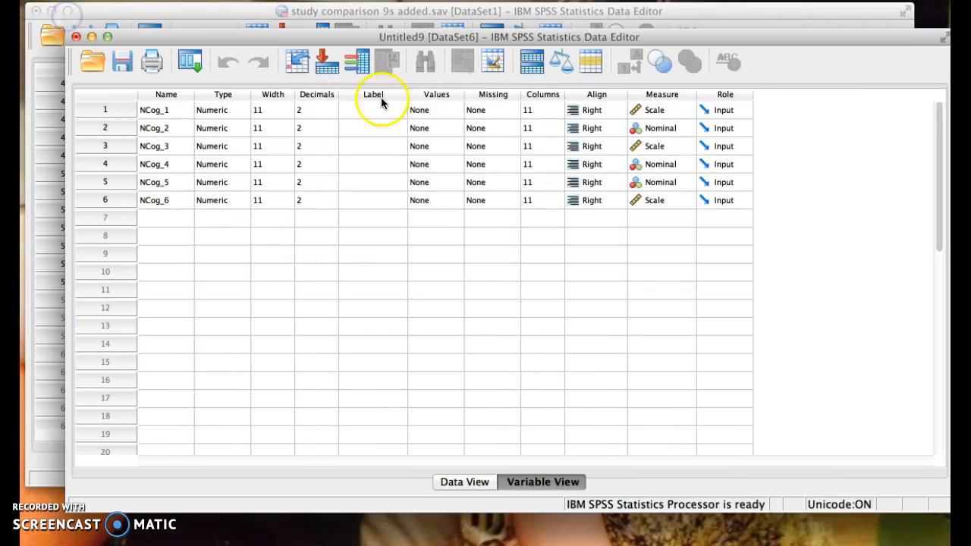
key("super+v")
left_click_drag(364, 110, 369, 201)
type("I would prefer... I like to have t... Thinking is not... I would rather... I try to anticip... I find satisfacti...")
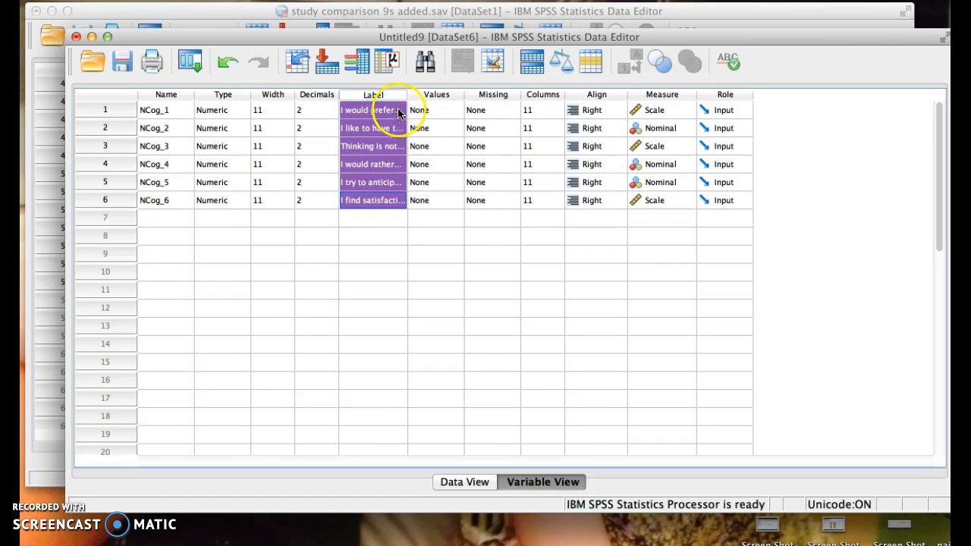
left_click_drag(409, 95, 582, 125)
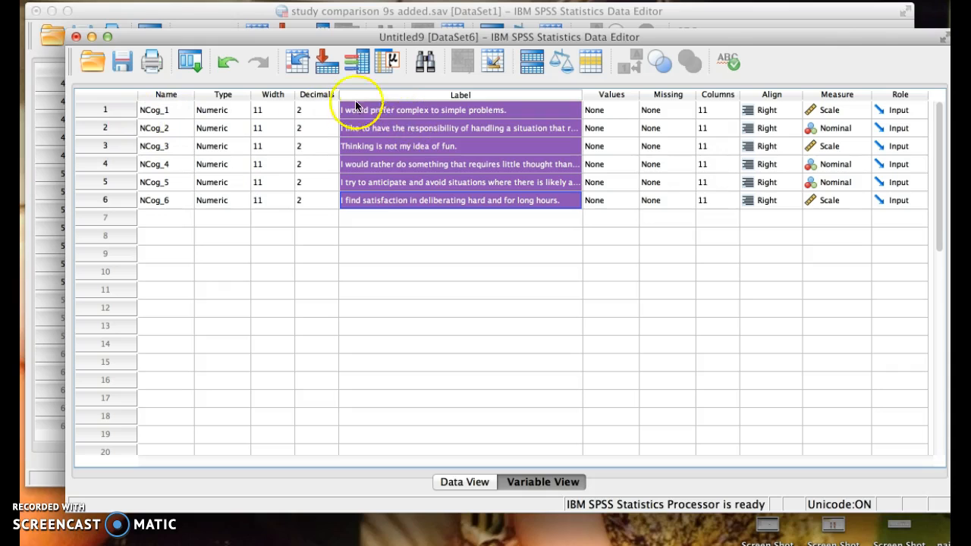
left_click_drag(152, 110, 154, 213)
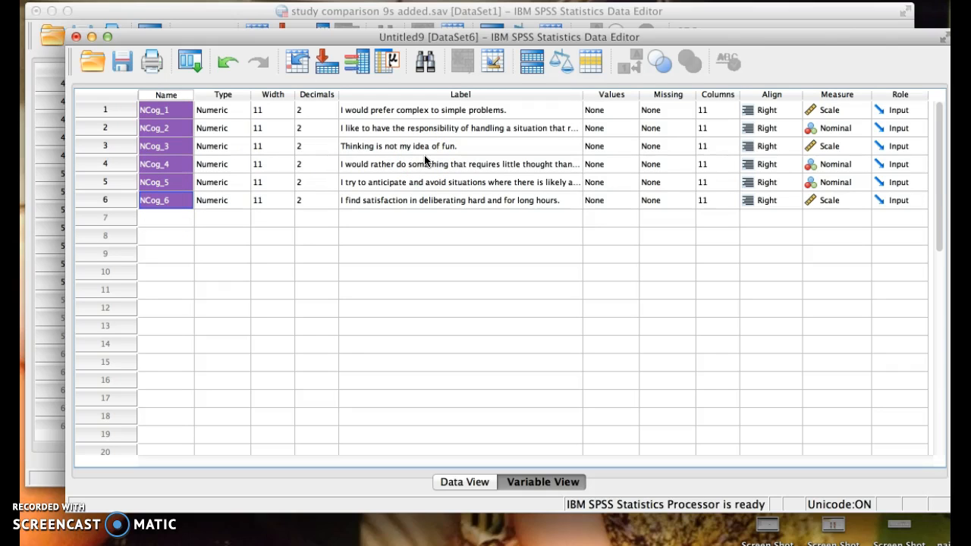
left_click(357, 110)
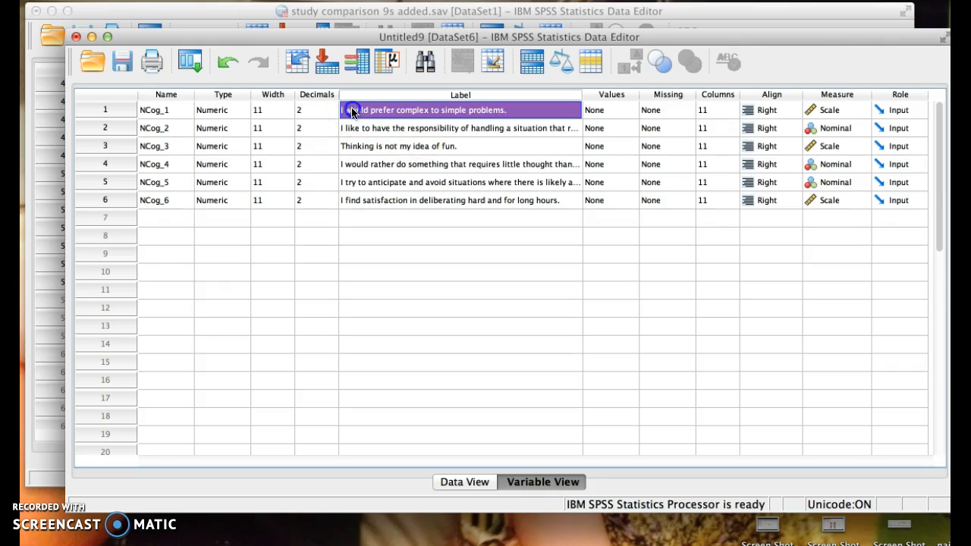
left_click(158, 110)
left_click_drag(157, 110, 154, 202)
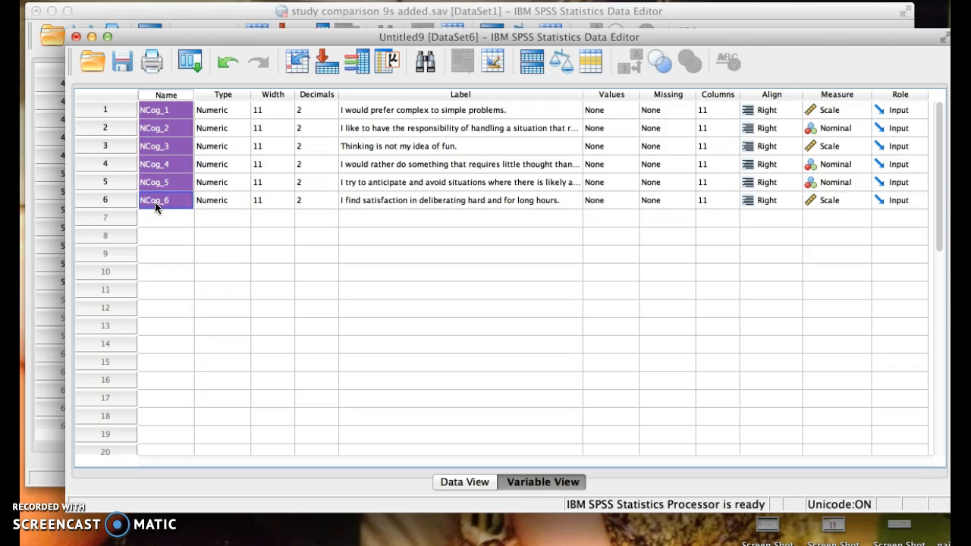
Step: Add two variables named family1 and family2 below NCog_6
left_click(155, 218)
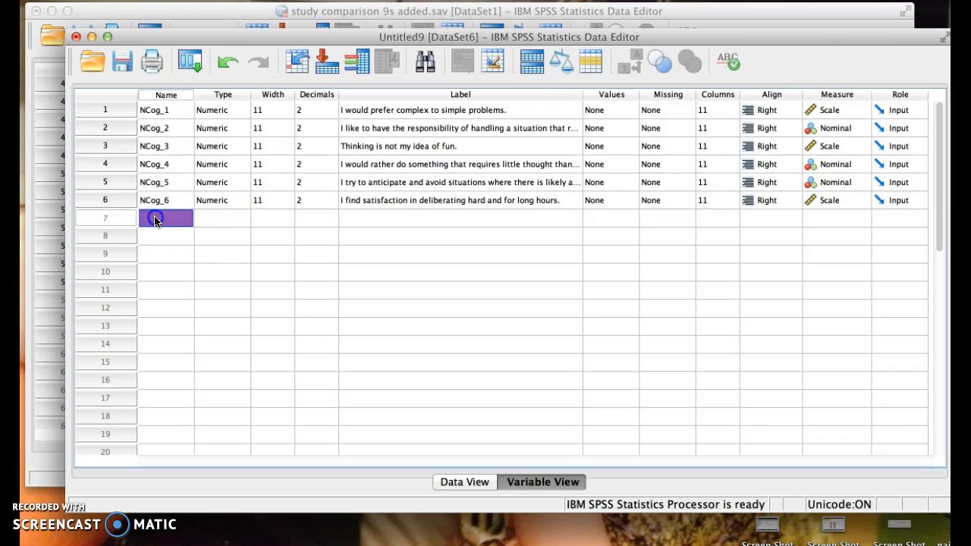
type("family1")
key("Return")
type("family2")
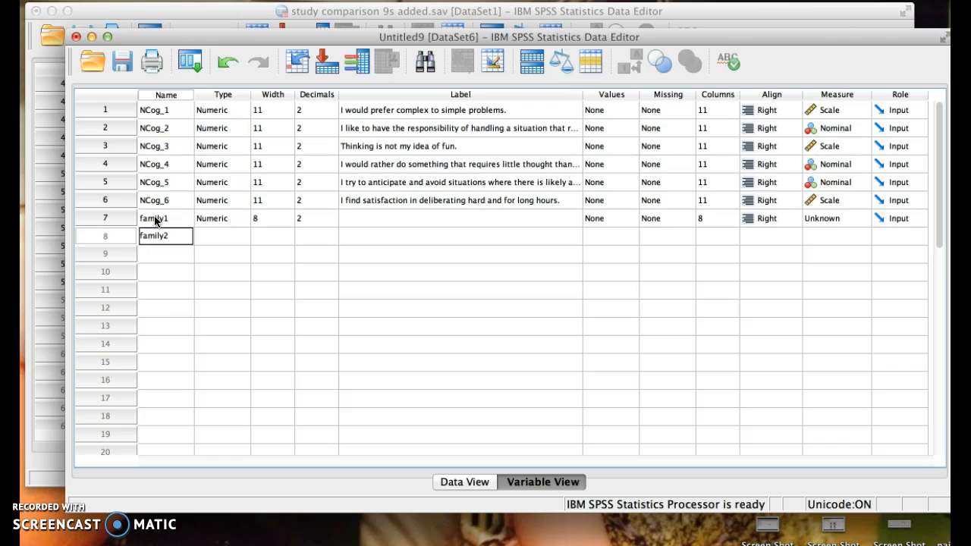
key("Return")
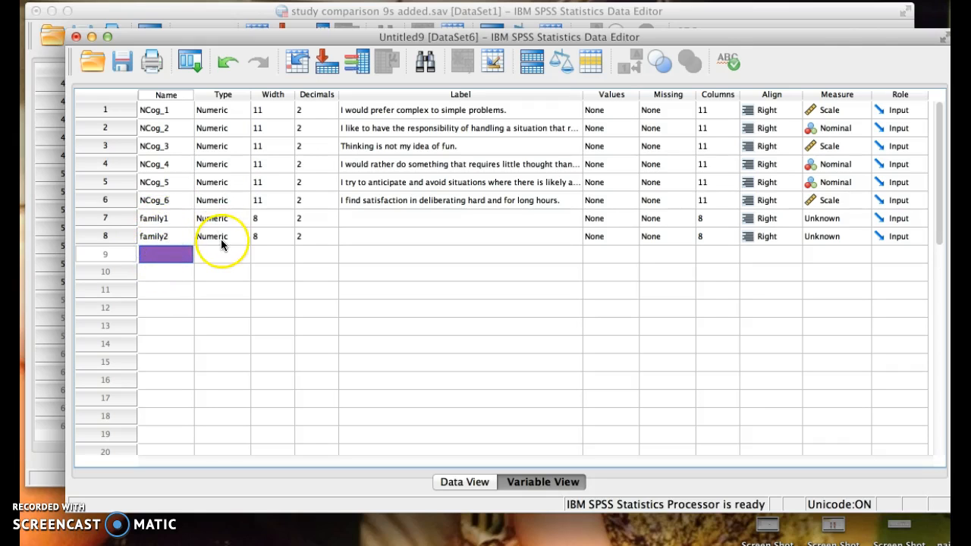
Step: Delete the family1 and family2 variables from the dataset
left_click(106, 223)
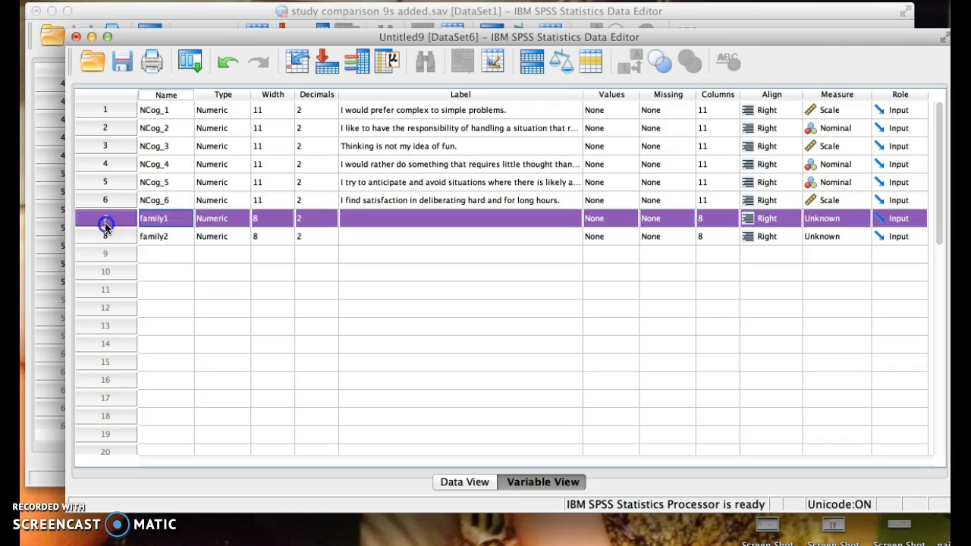
left_click_drag(105, 225, 106, 230)
right_click(105, 229)
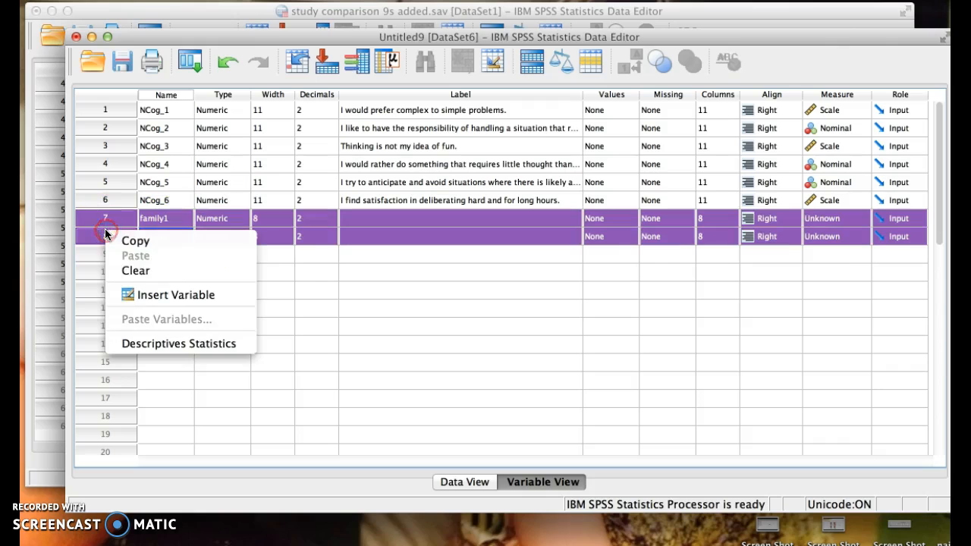
left_click(115, 271)
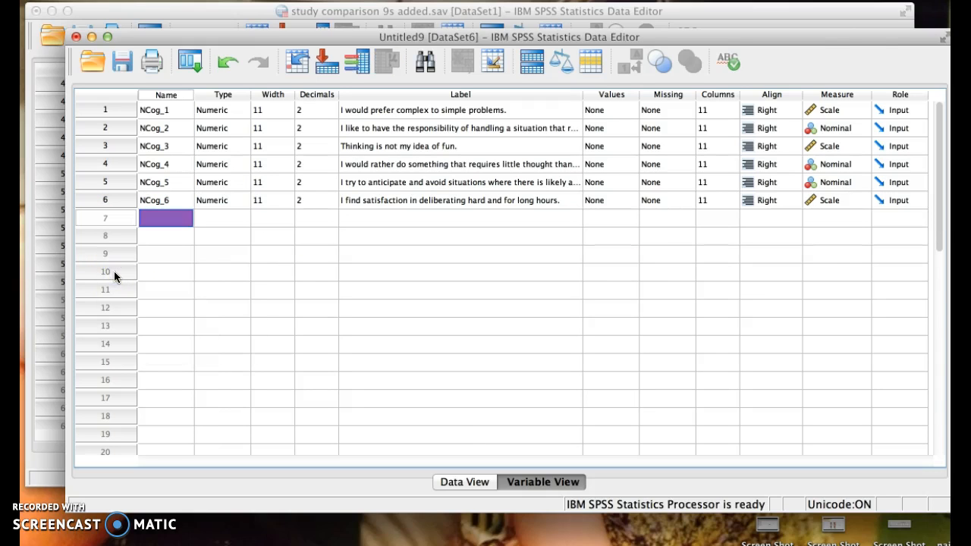
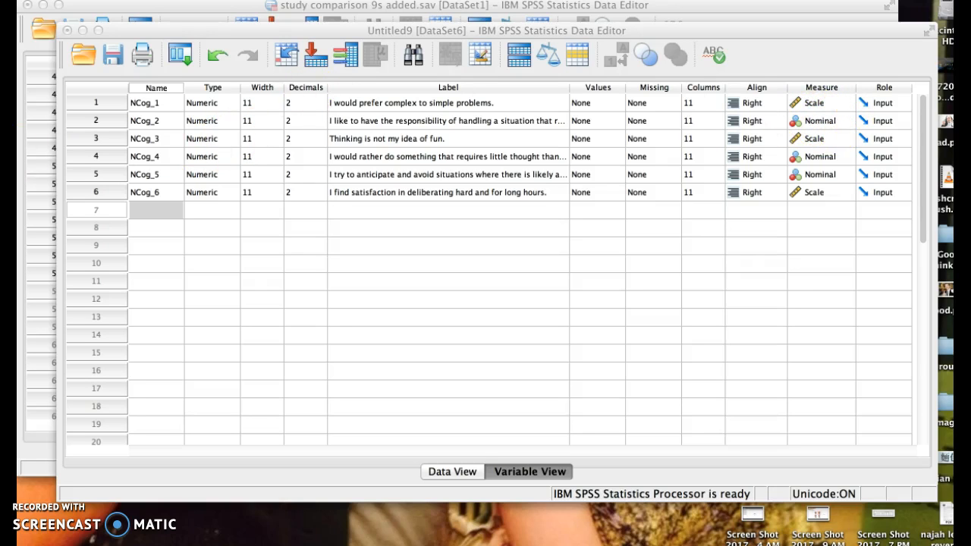
Step: Check NCog_2 in the data grid, and set the measurement level of NCog_2, NCog_4 and NCog_5 to Scale
double_click(92, 119)
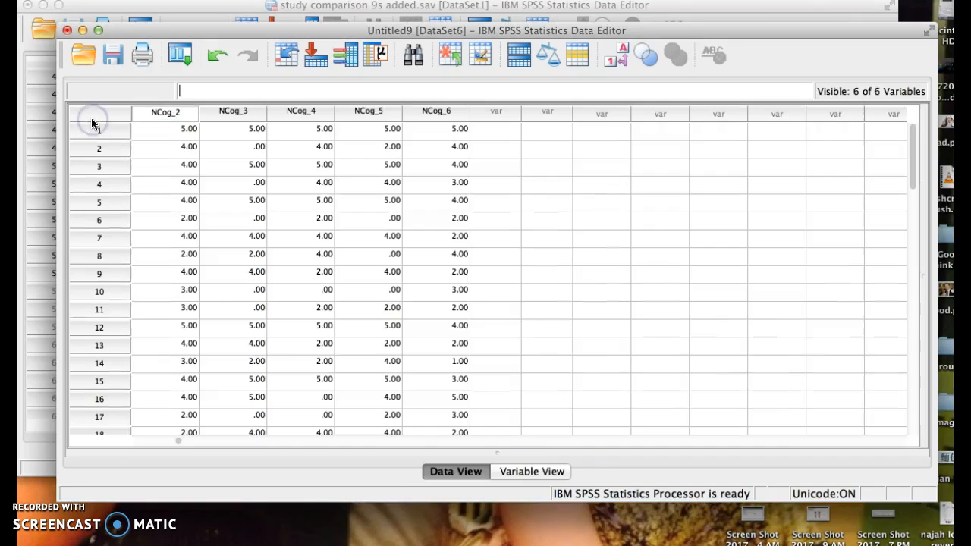
double_click(156, 114)
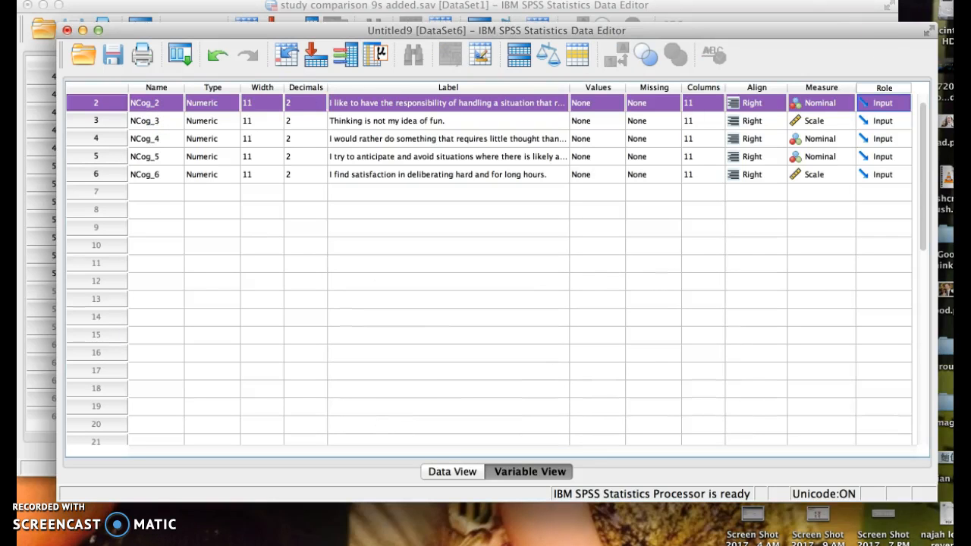
left_click(846, 103)
left_click(828, 88)
left_click(846, 141)
left_click(809, 109)
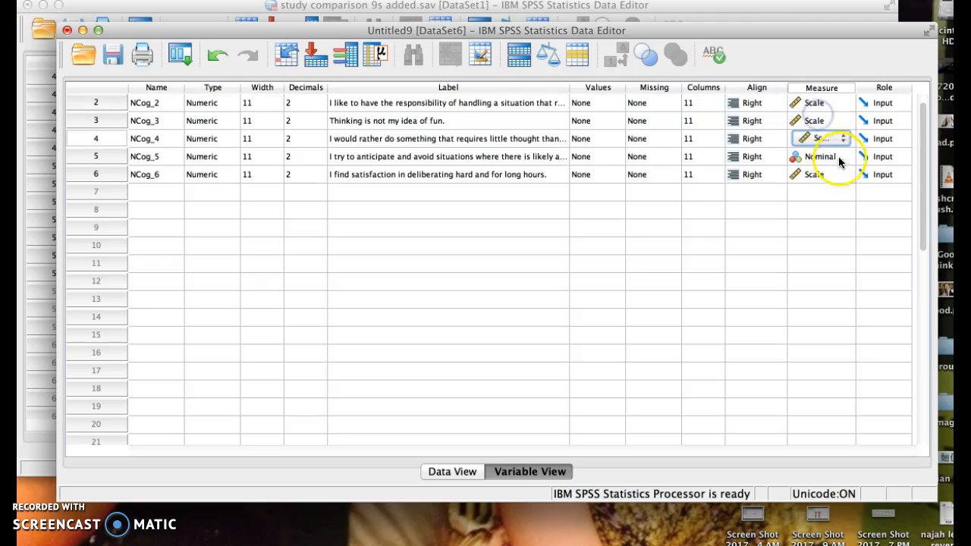
left_click(842, 156)
left_click(801, 125)
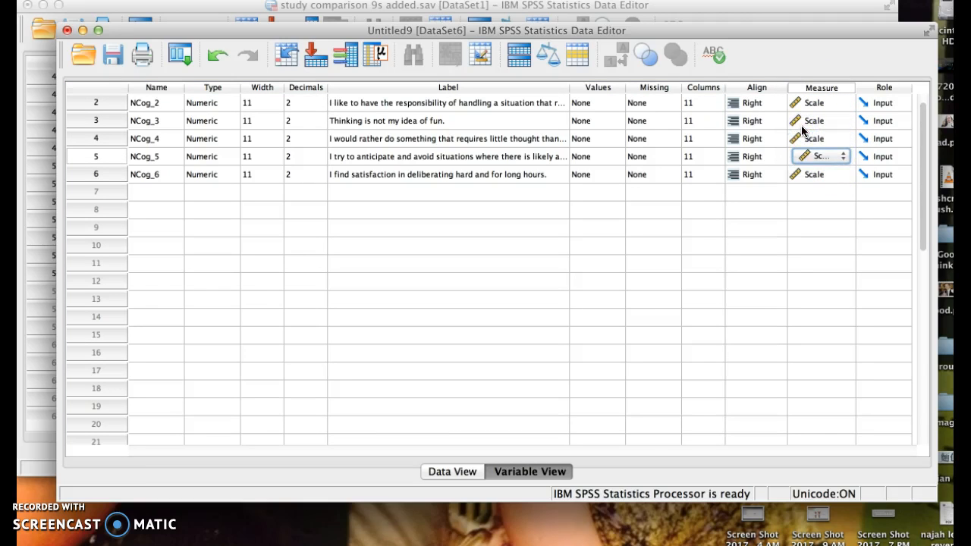
Step: Try the String type for NCog_5, and set its variable type back to Numeric
double_click(235, 157)
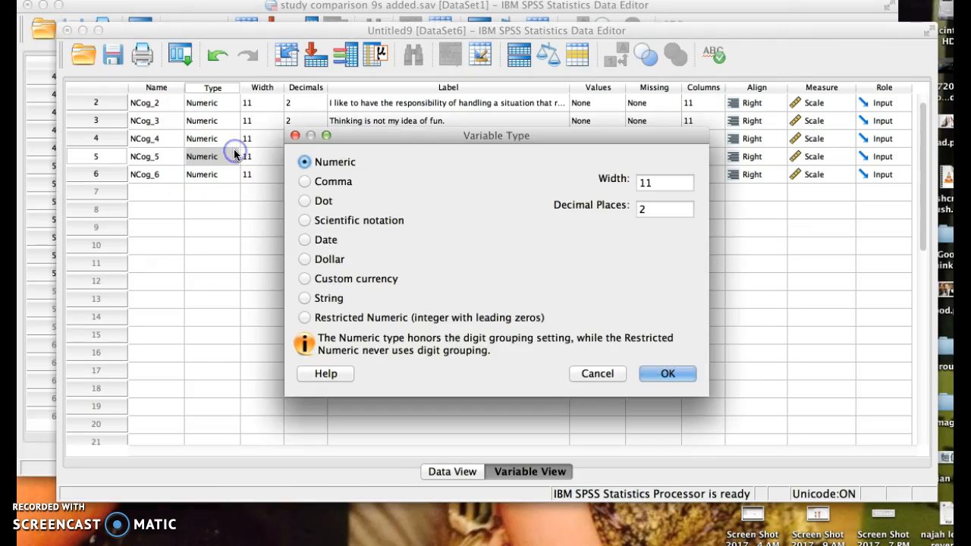
left_click(303, 298)
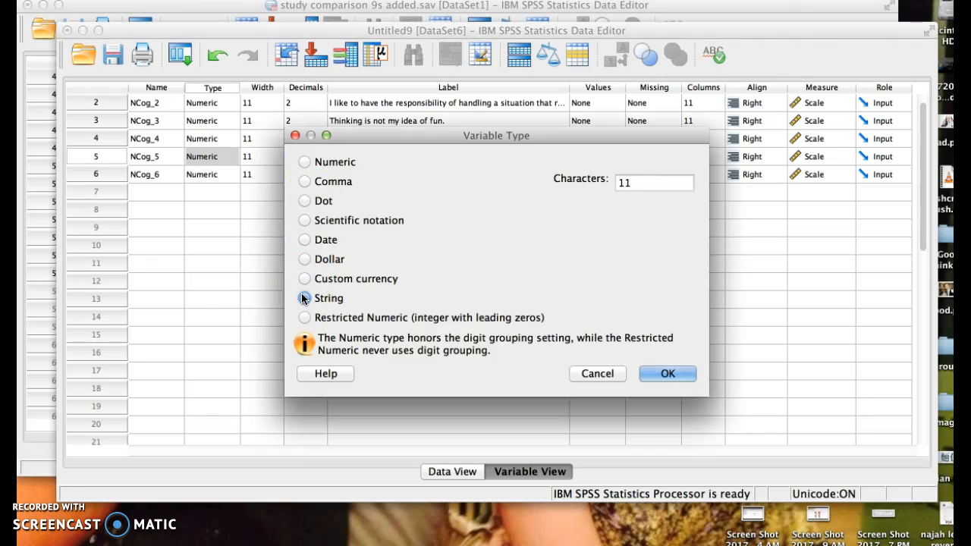
left_click(304, 161)
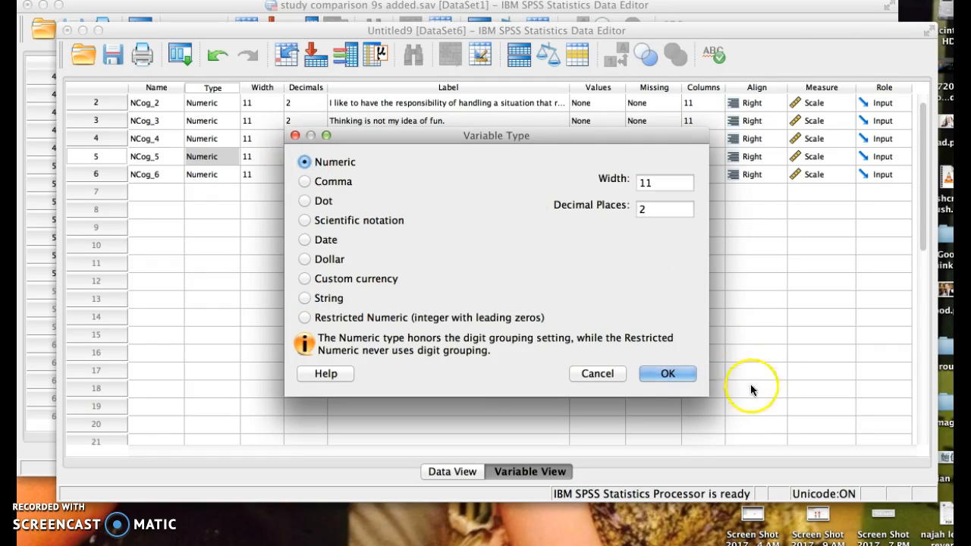
left_click(657, 374)
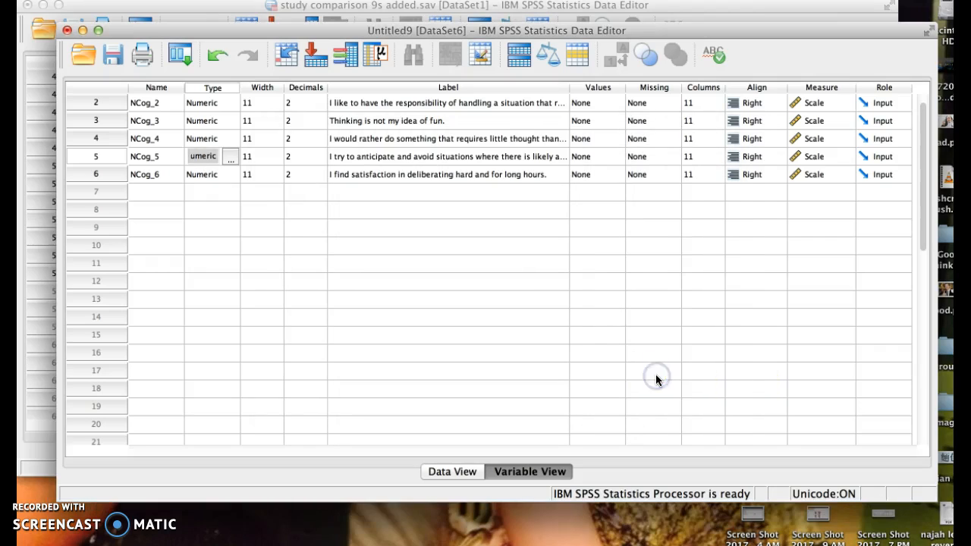
Step: Examine the NCog_4 and NCog_5 values in the data grid, and return to the variable definitions
left_click(97, 138)
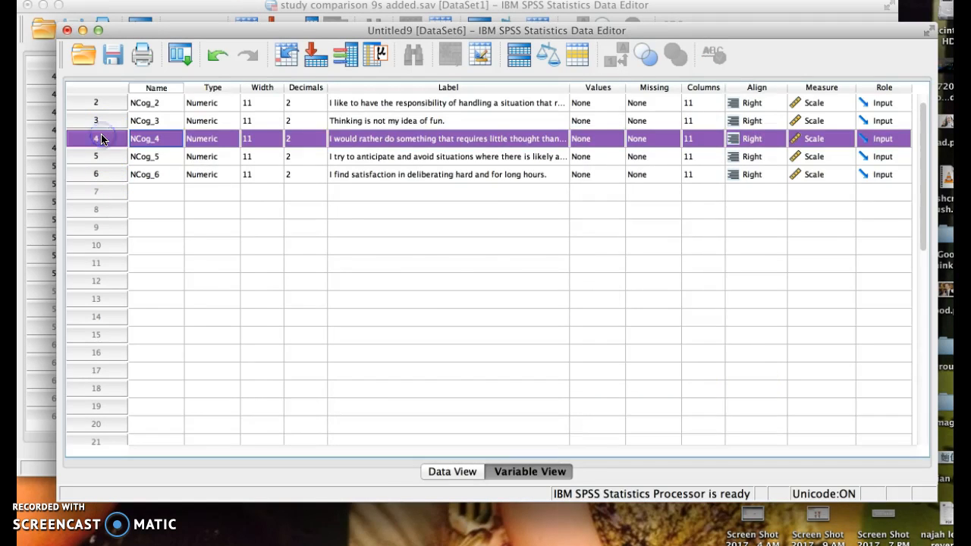
double_click(98, 137)
scroll(247, 240, "down", 1)
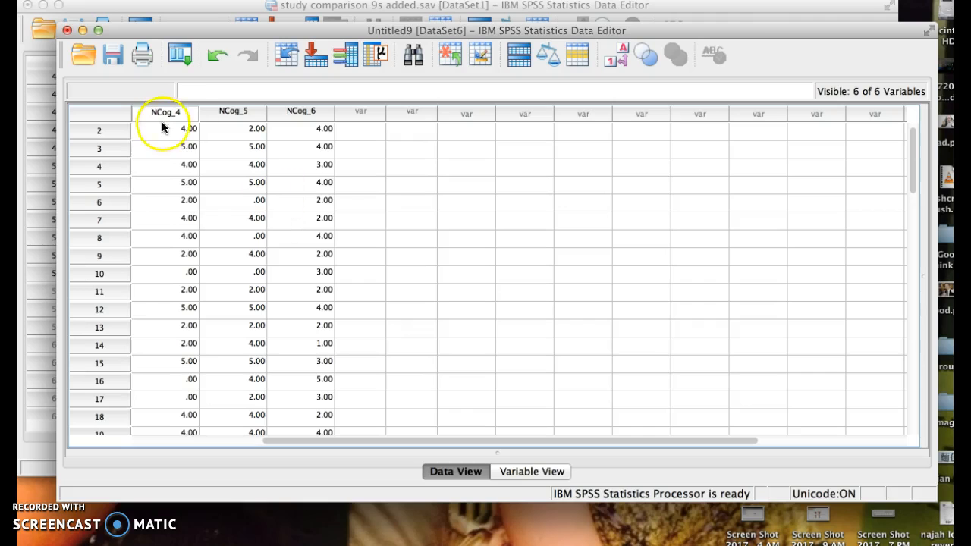
left_click(217, 113)
double_click(217, 112)
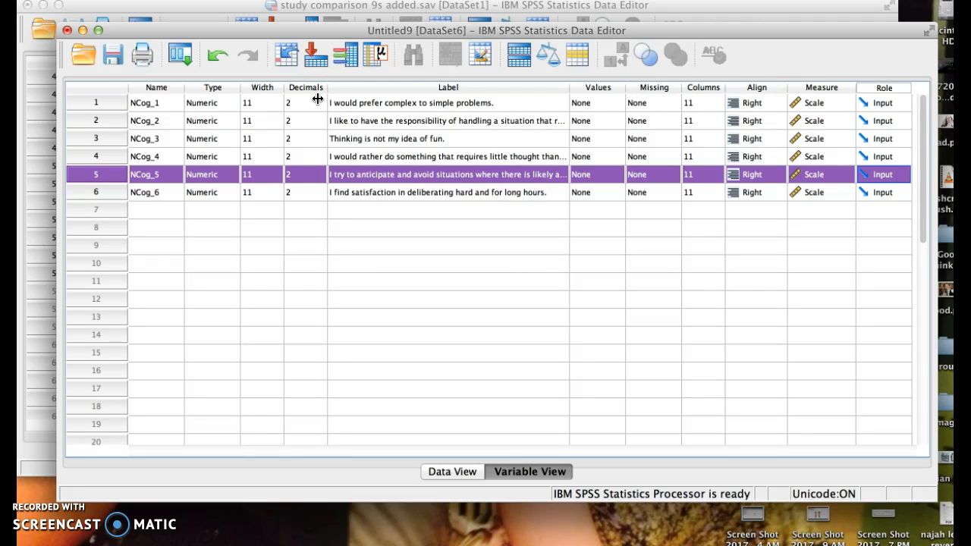
Step: Define 0 as a discrete missing value for NCog_1
left_click(671, 105)
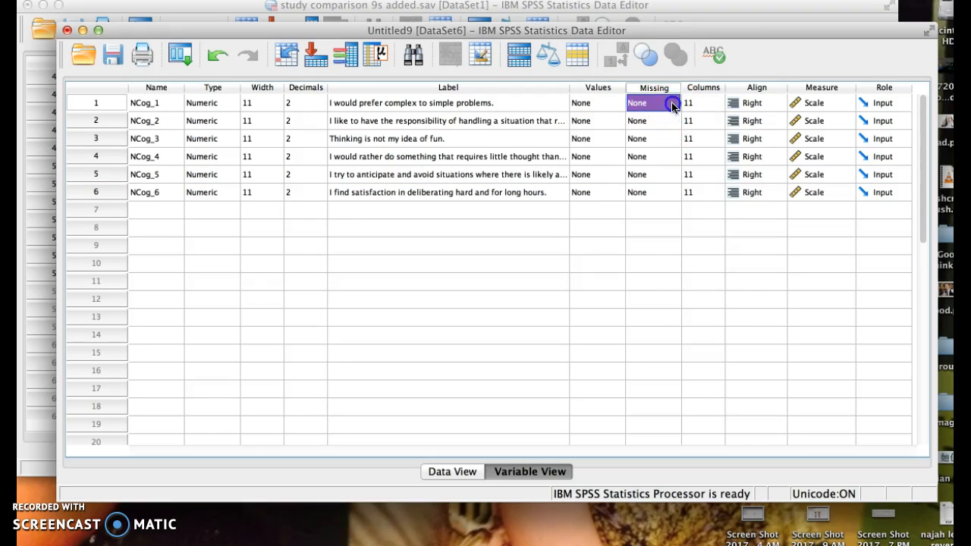
left_click(671, 104)
left_click(379, 217)
left_click(411, 239)
type("0")
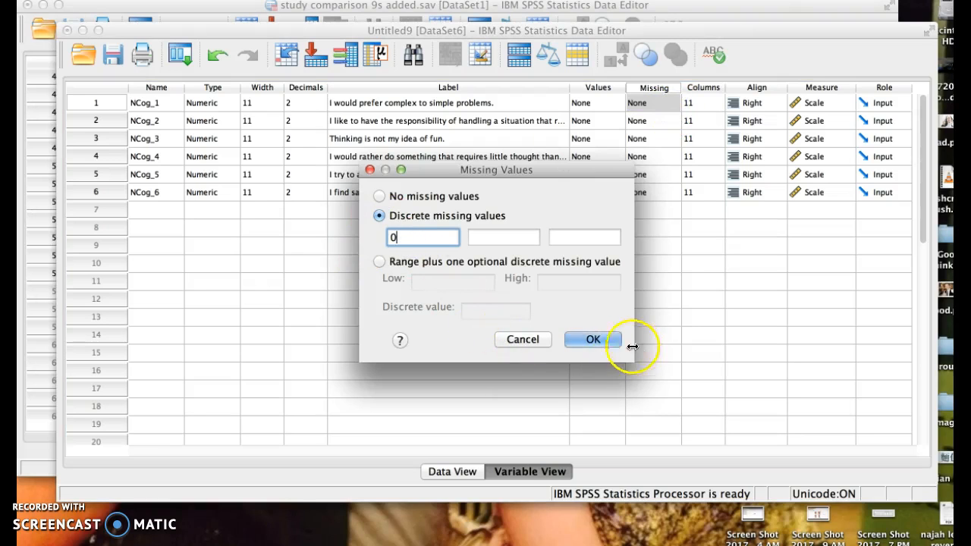
left_click(593, 339)
Step: Copy the missing-value definition of NCog_1 to variables NCog_2 through NCog_6
key("super+c")
left_click_drag(649, 117, 648, 192)
key("super+v")
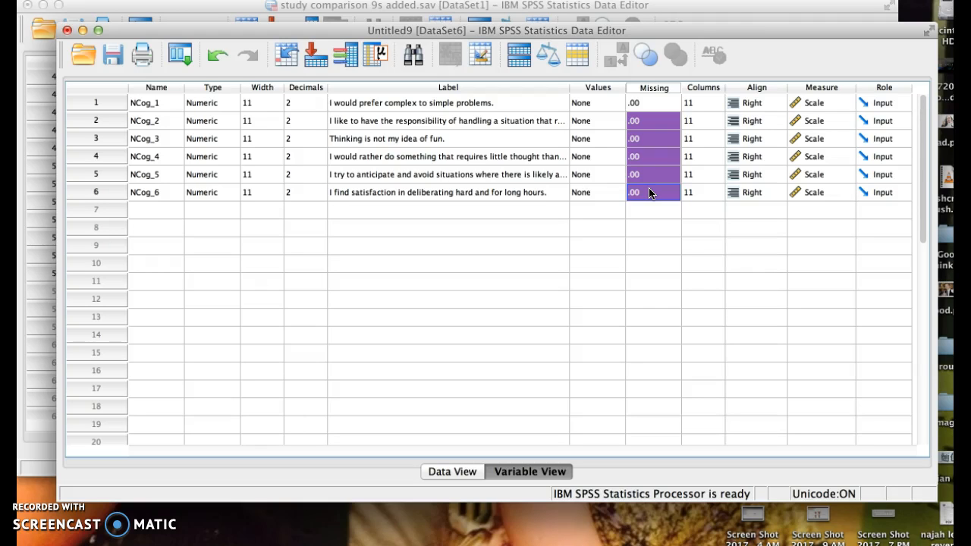
Step: Switch to PowerPoint to review which questions on slide 6 are reverse-worded, and return to the SPSS data editor
left_click(916, 545)
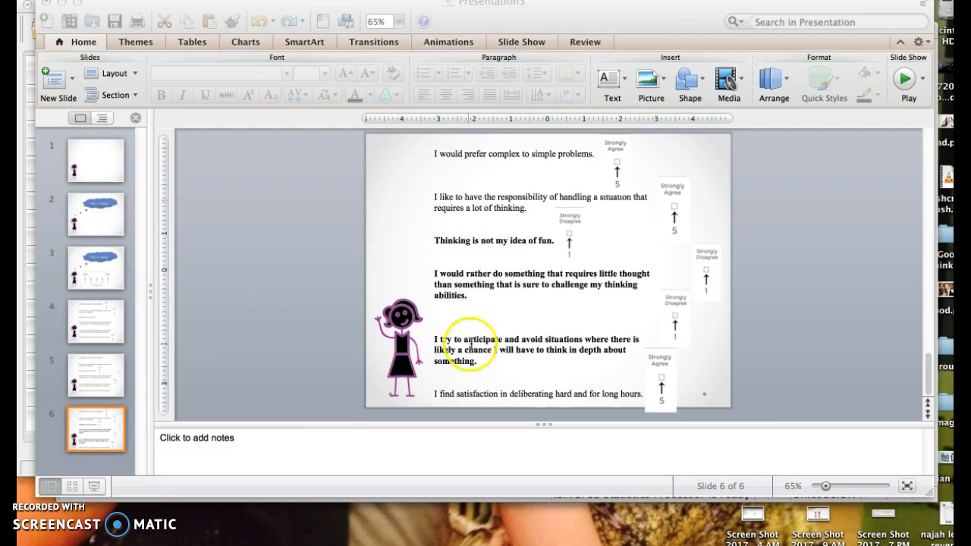
left_click(60, 4)
left_click(119, 8)
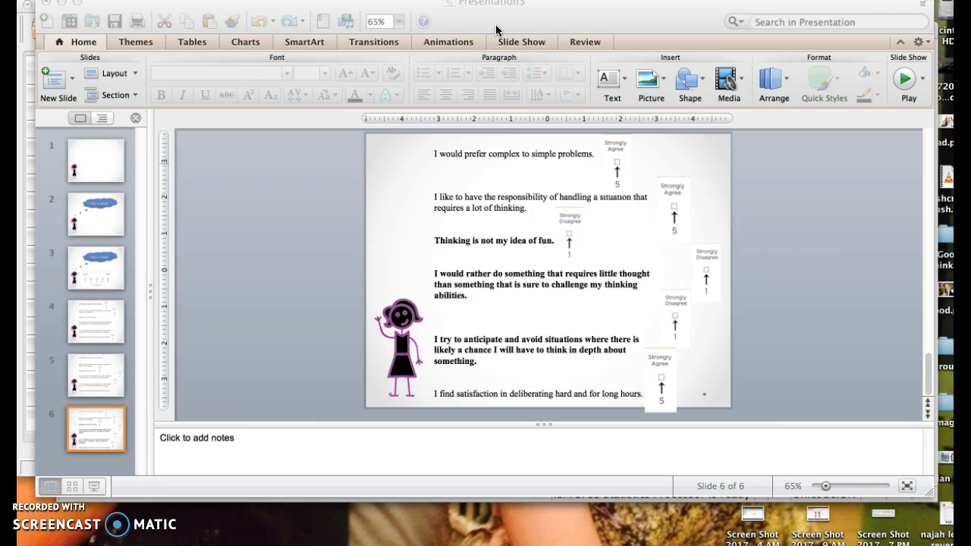
left_click(52, 146)
left_click(57, 145)
key("super+Tab")
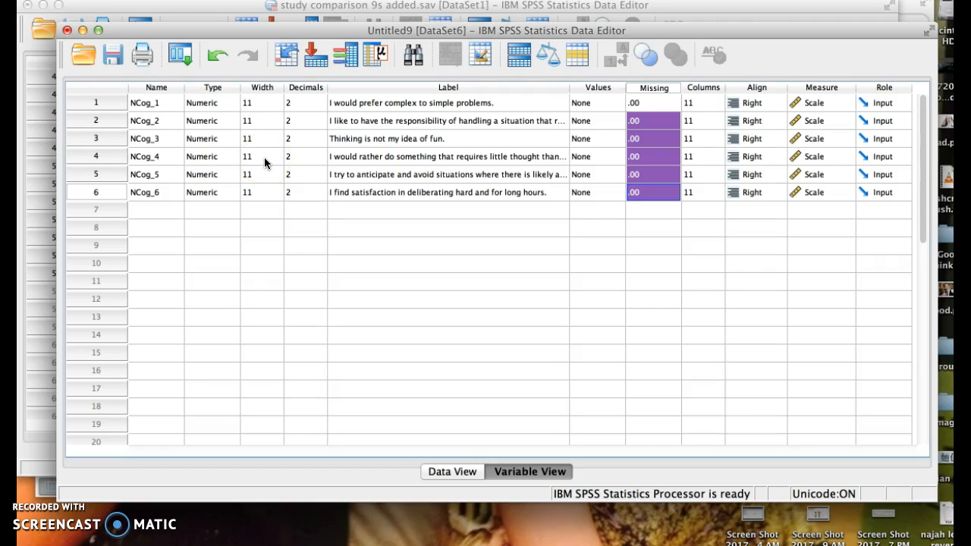
Step: Examine the NCog_3 values in the data grid, and return to its variable definition
double_click(90, 138)
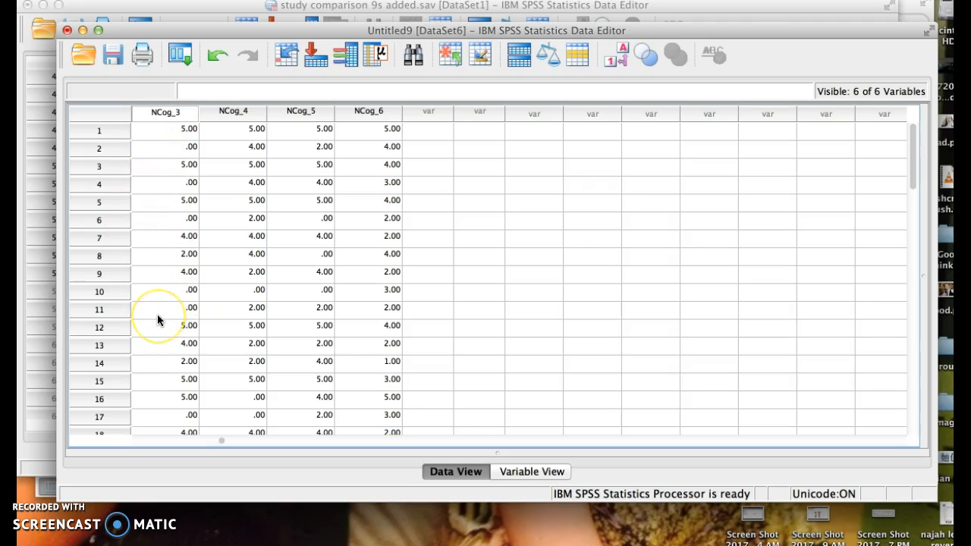
left_click(166, 112)
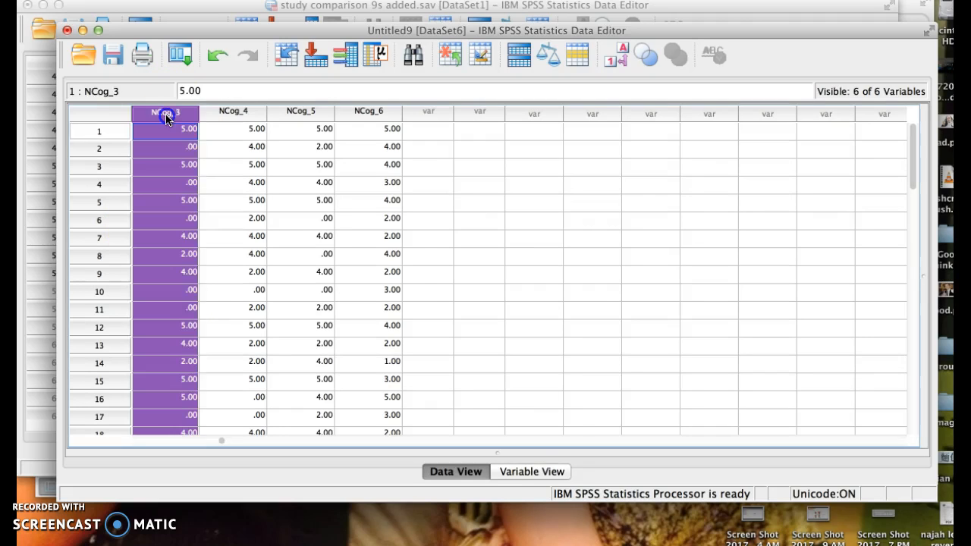
double_click(164, 113)
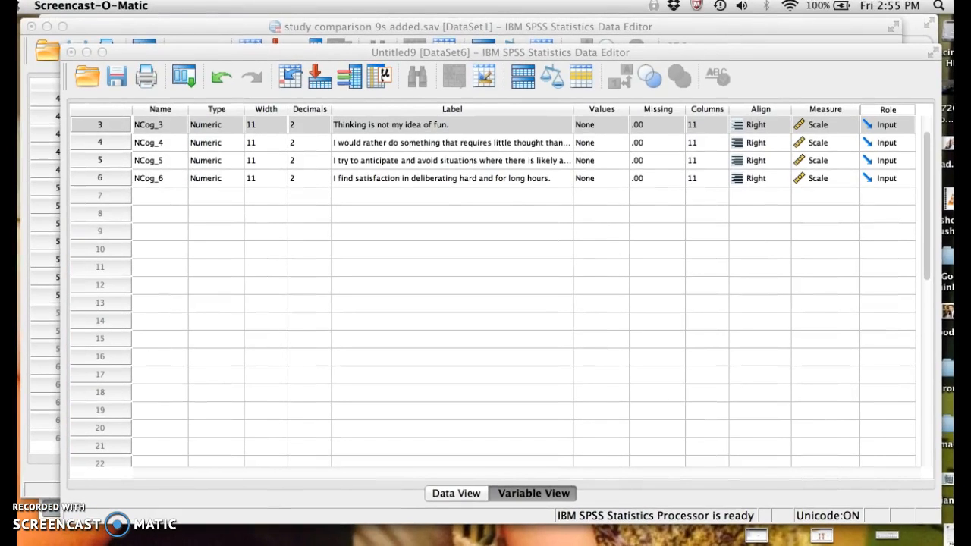
Step: Start a Compute Variable transformation with the numeric expression 6-NCog_3
left_click(218, 48)
left_click(243, 7)
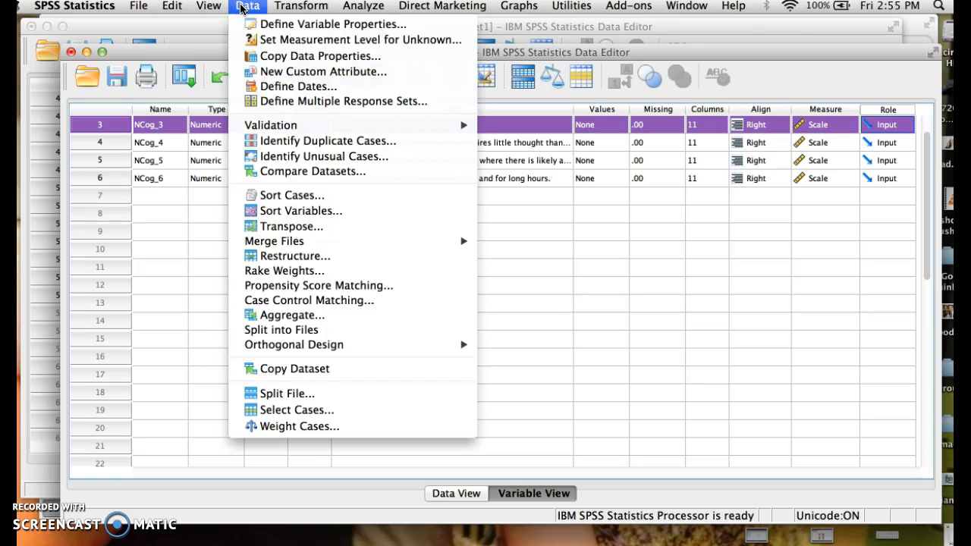
left_click(294, 7)
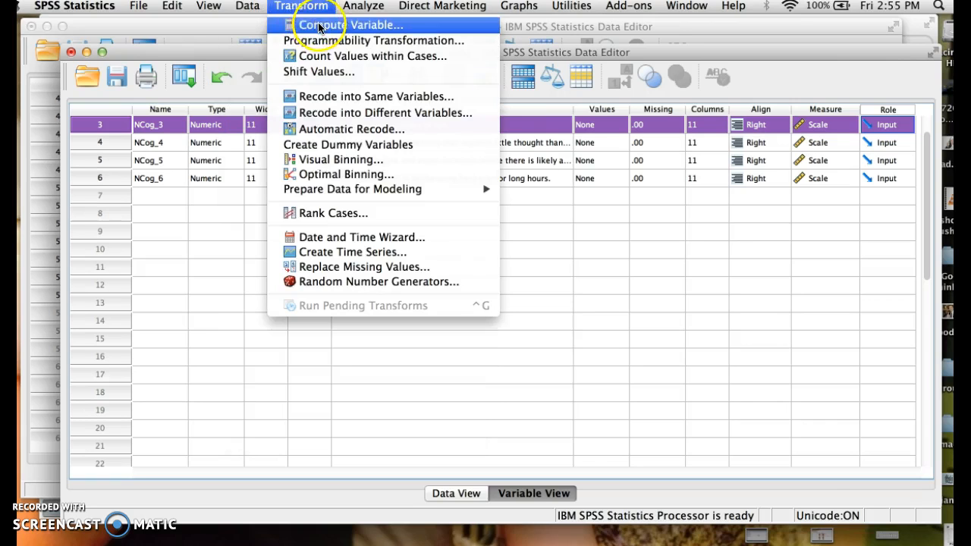
left_click(318, 24)
left_click_drag(319, 67, 342, 99)
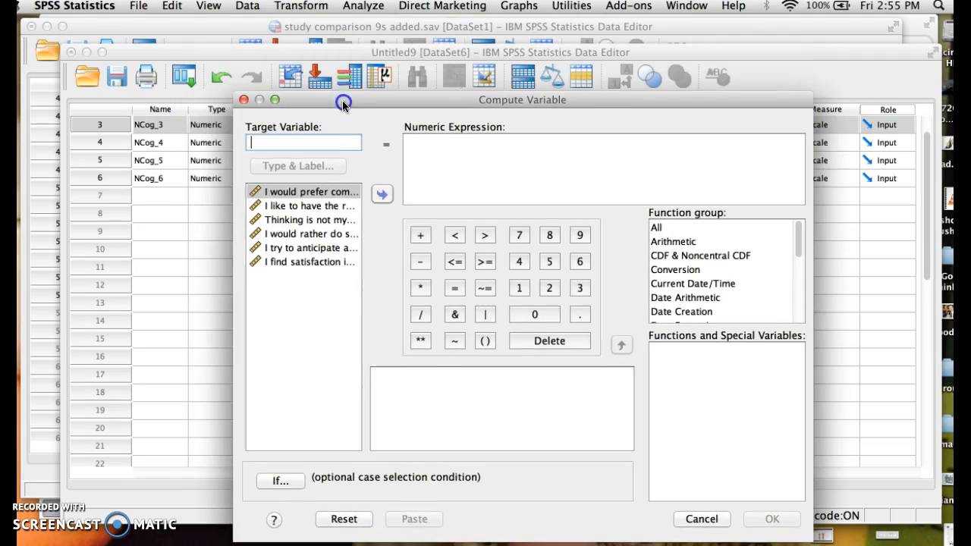
type("9")
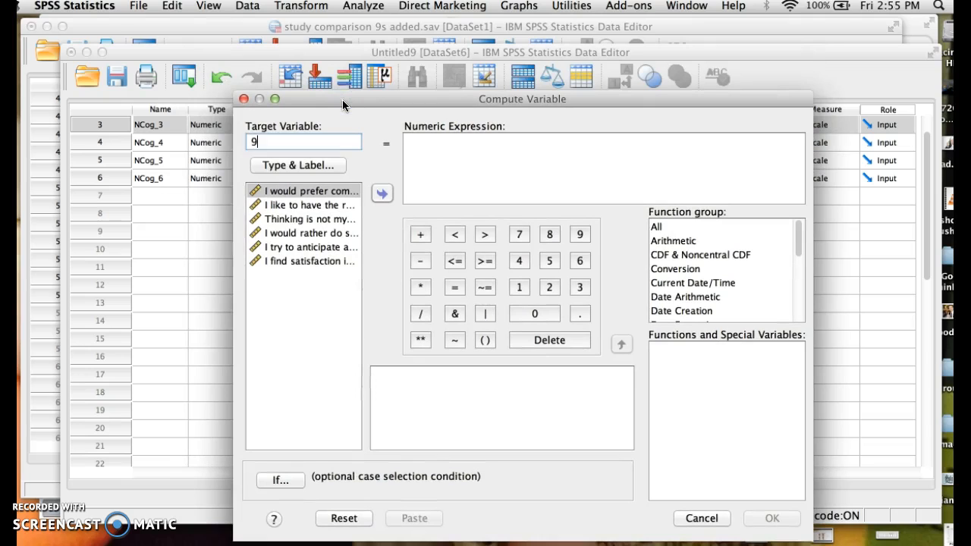
key("BackSpace")
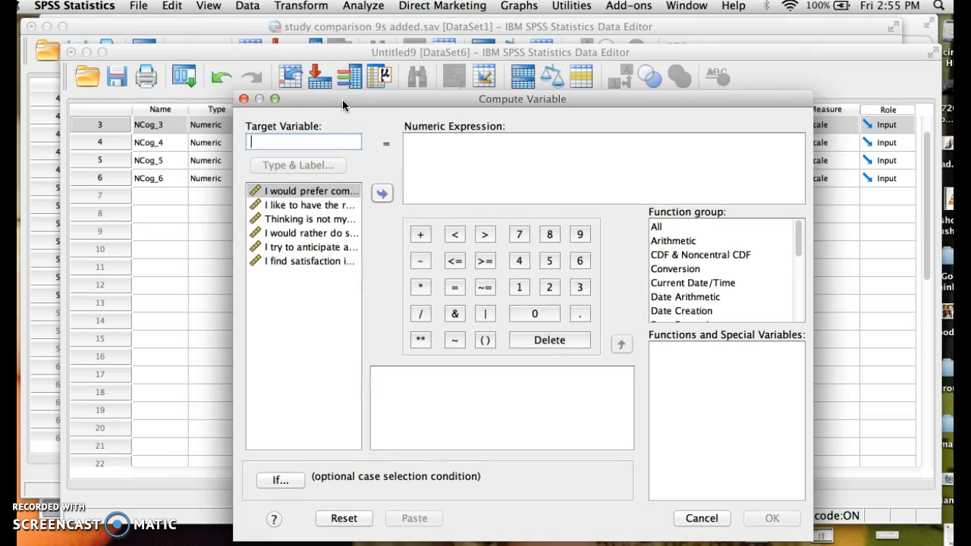
double_click(313, 219)
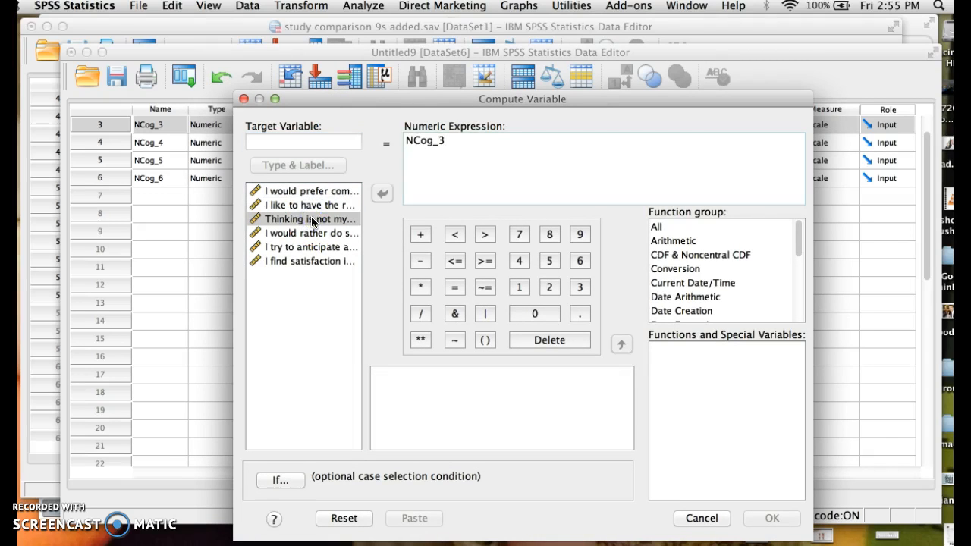
left_click_drag(408, 141, 488, 146)
key("BackSpace")
double_click(310, 220)
left_click(439, 179)
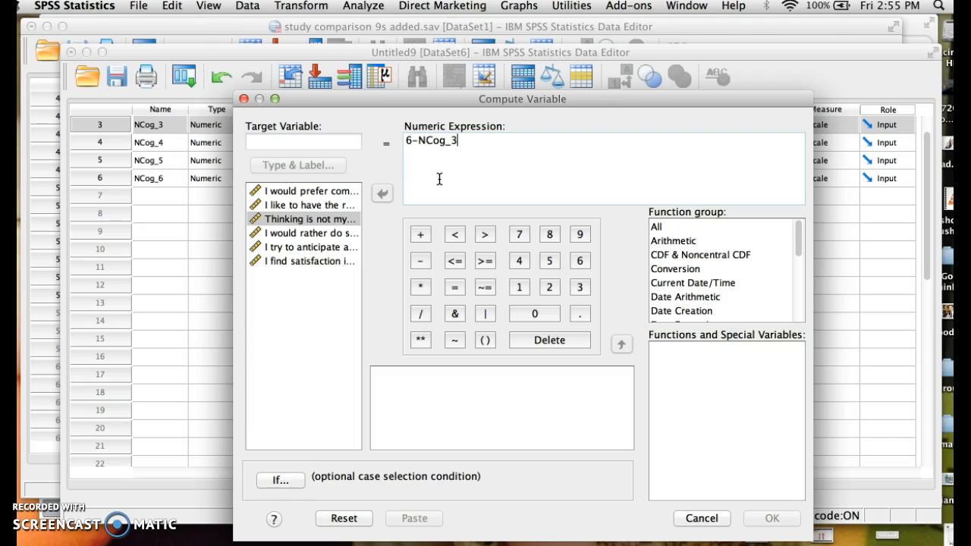
Step: Name the target variable RNCog3, run the computation, and put the output window away
left_click(259, 144)
type("R")
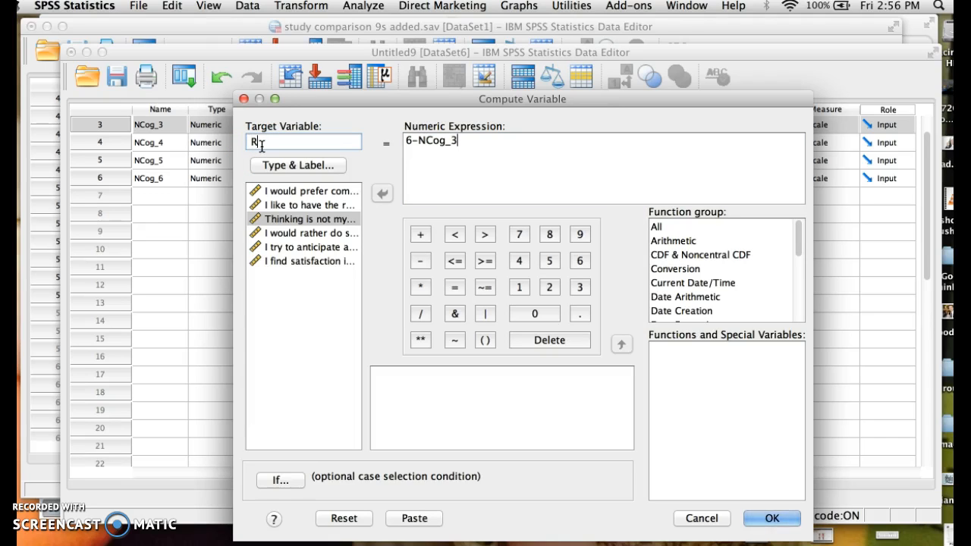
type("Nog3")
left_click(256, 141)
type("Cog3")
left_click(770, 517)
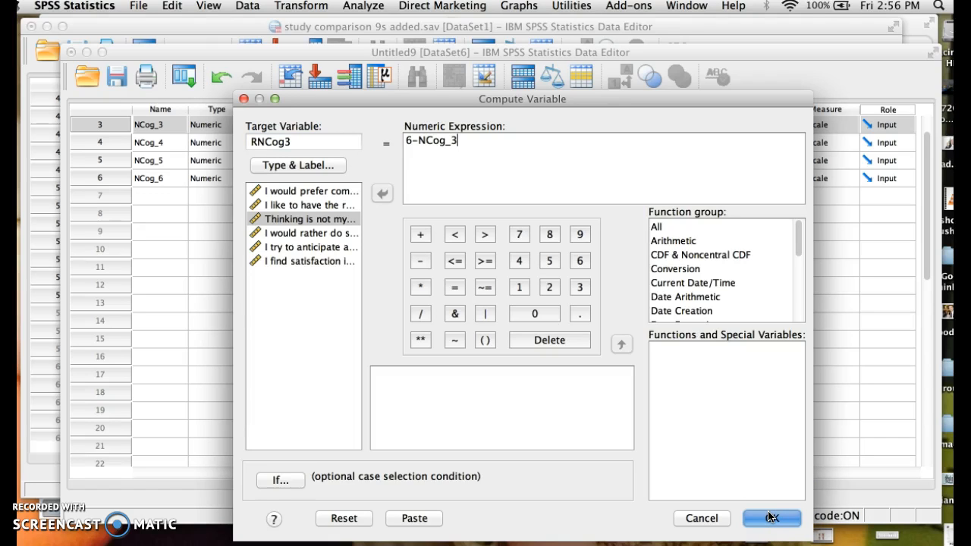
left_click(757, 516)
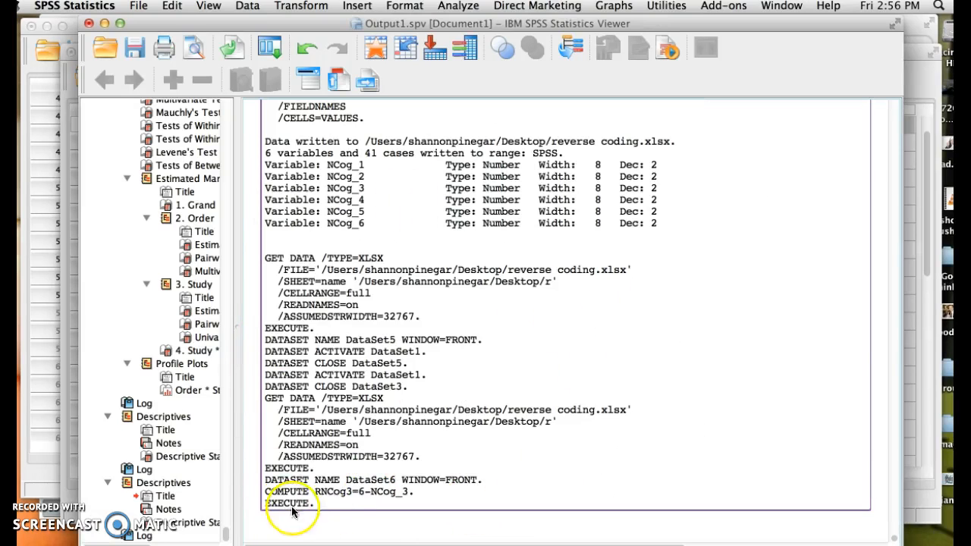
left_click(104, 23)
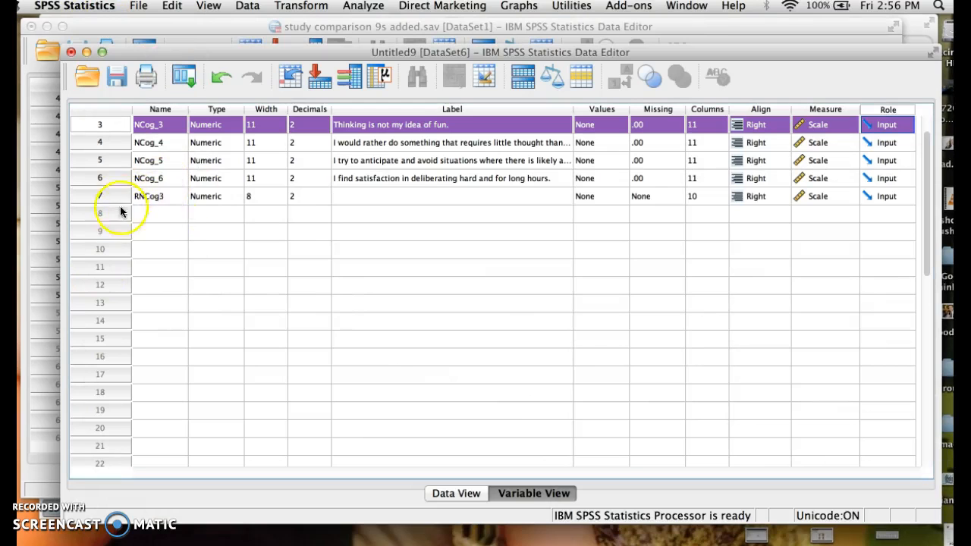
Step: Compare the RNCog3 values with NCog_3 in the data grid through the last case
left_click(101, 199)
double_click(102, 200)
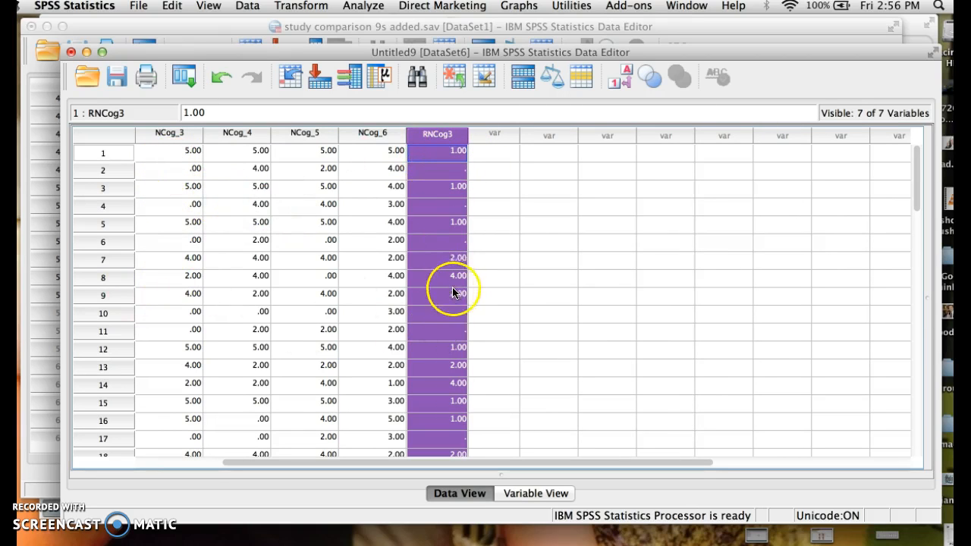
scroll(460, 300, "down", 6)
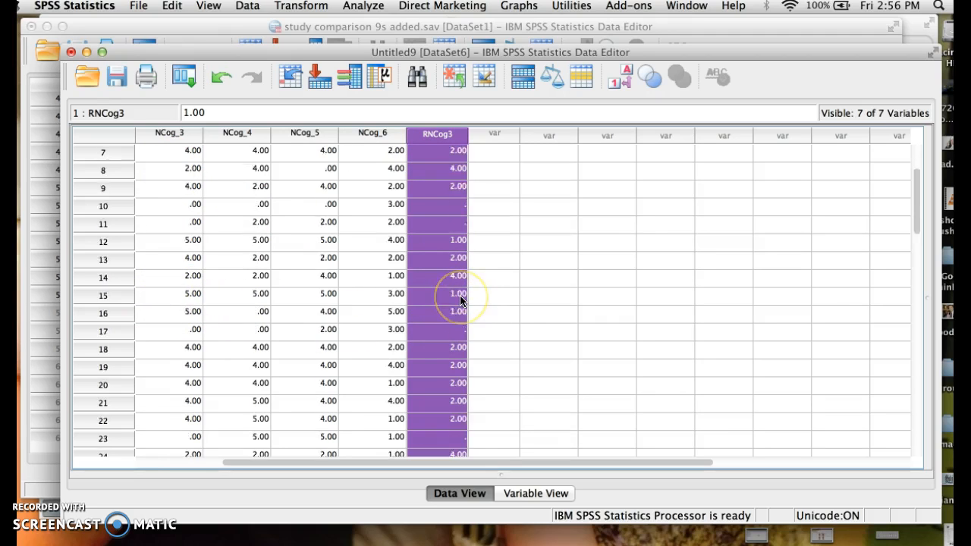
scroll(461, 300, "down", 2)
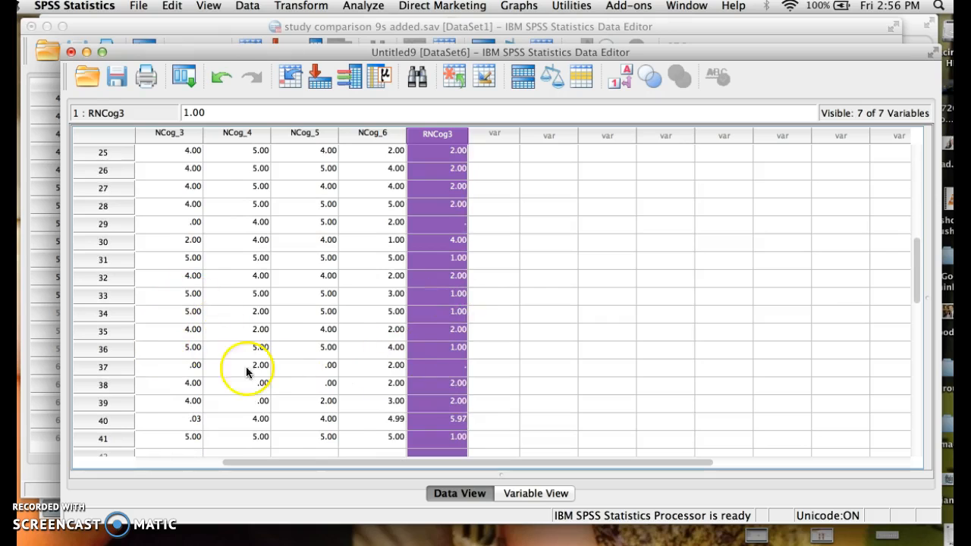
scroll(443, 339, "down", 3)
scroll(444, 339, "down", 2)
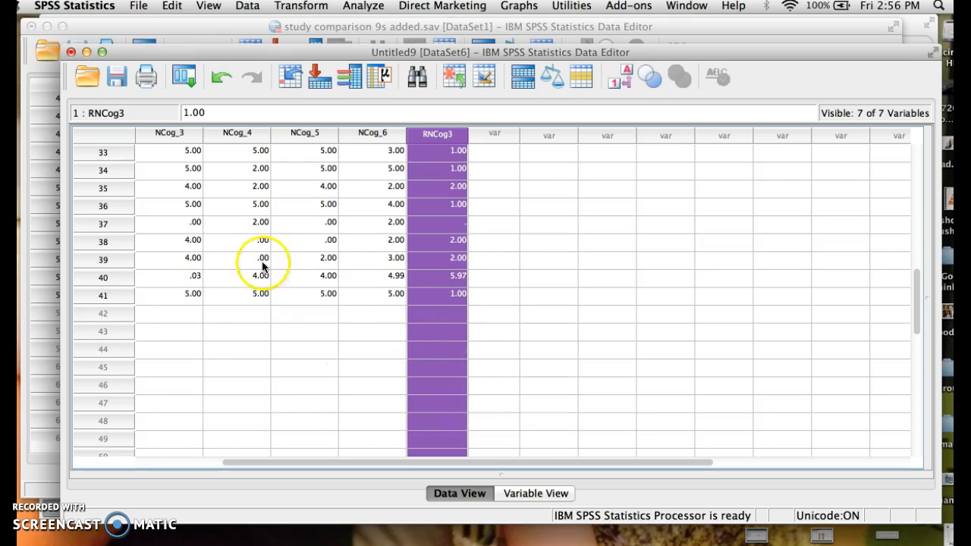
Step: Set the NCog_3 value of case 40 to 0
left_click(189, 279)
left_click(190, 279)
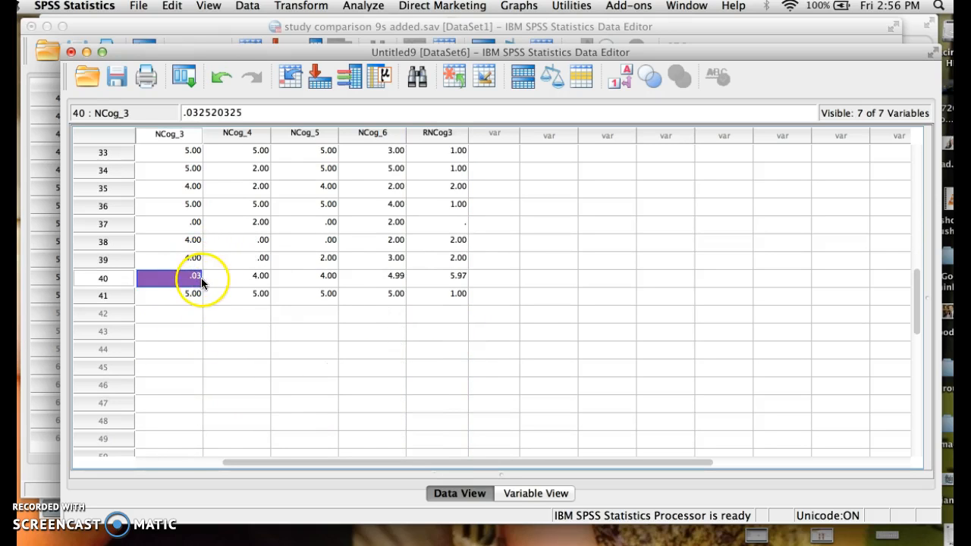
type("0")
key("Return")
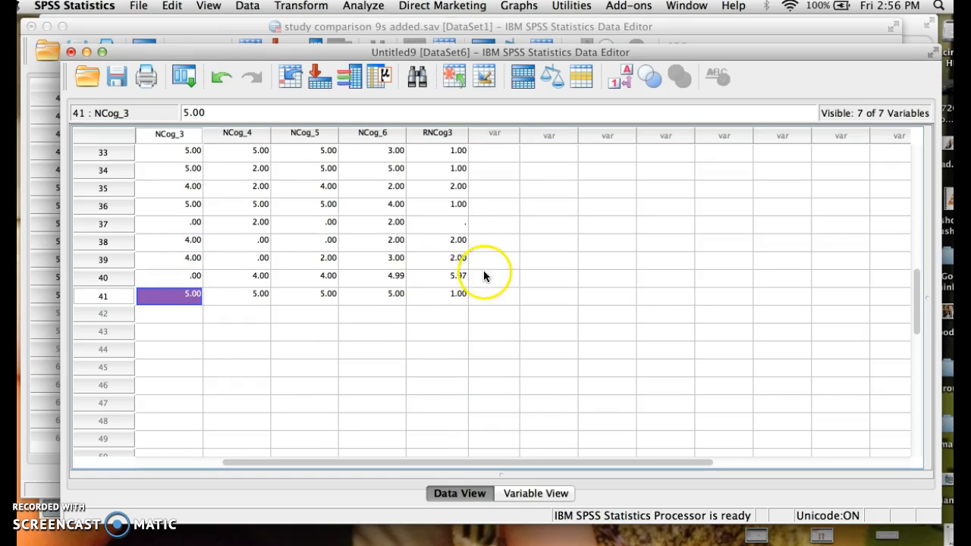
Step: Clear the RNCog3 value of case 40 so that it is system-missing
left_click(439, 277)
type(".")
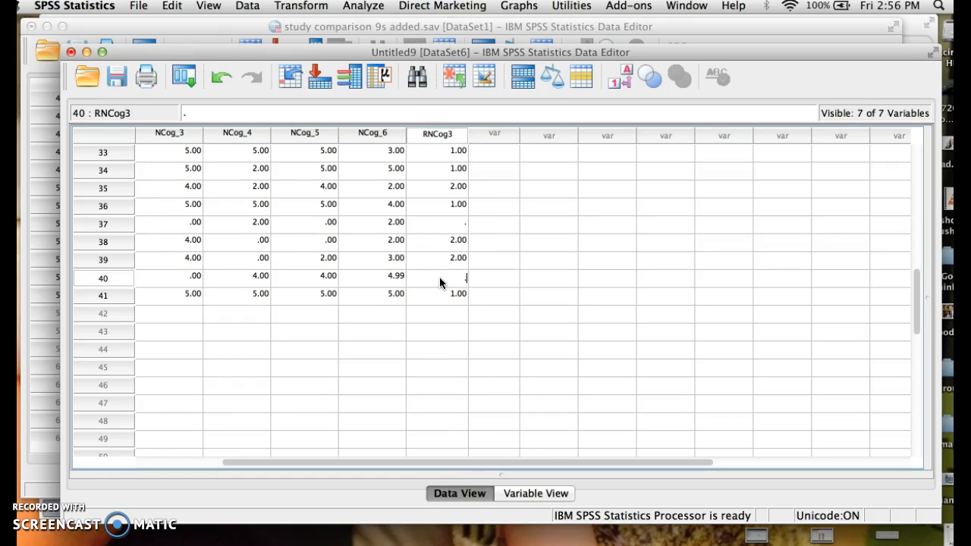
key("Return")
left_click(455, 278)
type("0")
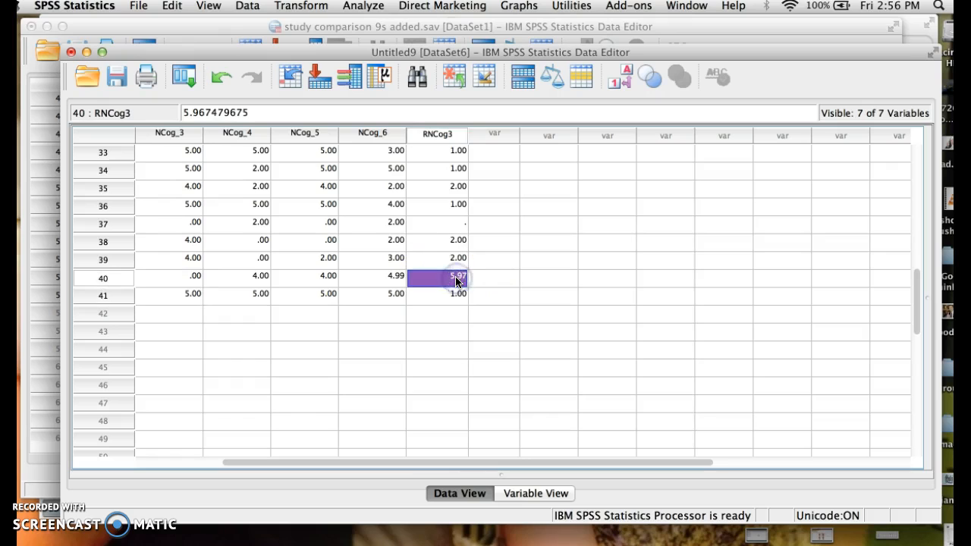
key("Return")
left_click(456, 278)
key("BackSpace")
key("Return")
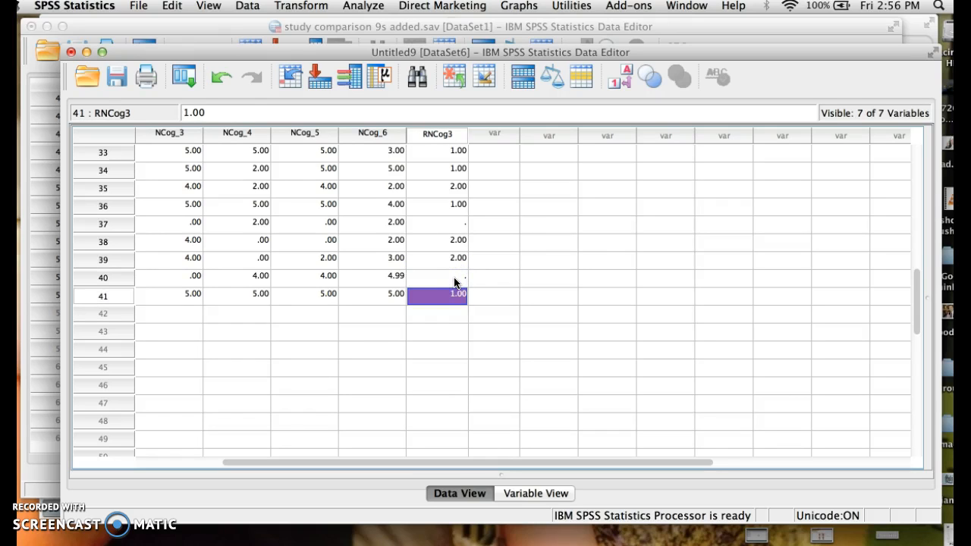
Step: Review the RNCog3 values across the cases and delete the whole RNCog3 variable from the dataset
scroll(277, 273, "up", 10)
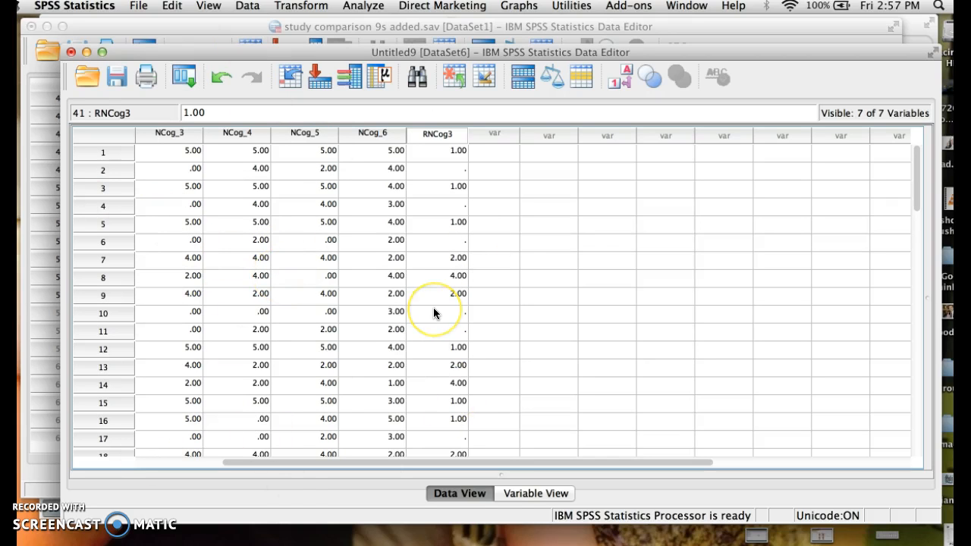
scroll(433, 307, "down", 10)
scroll(433, 317, "up", 1)
scroll(434, 317, "up", 10)
left_click(427, 134)
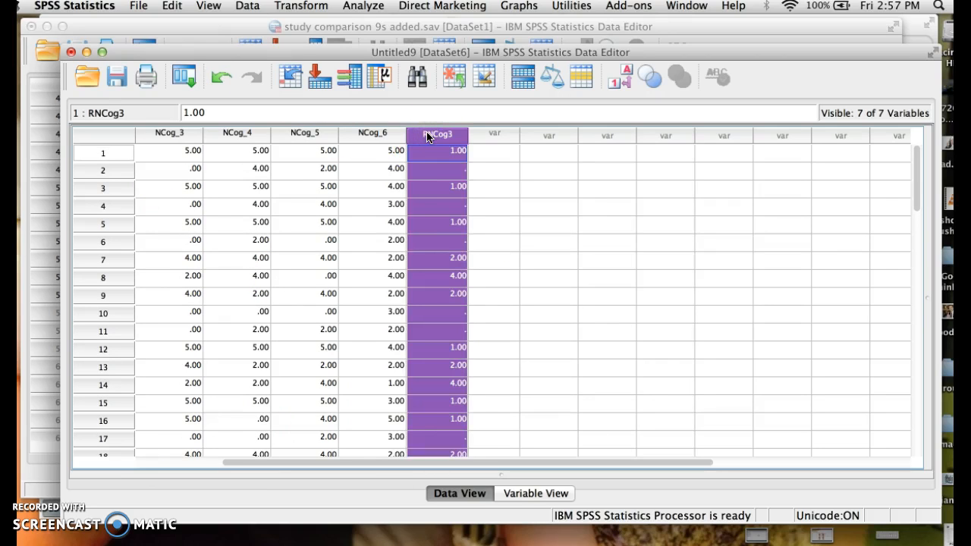
right_click(427, 136)
left_click(460, 188)
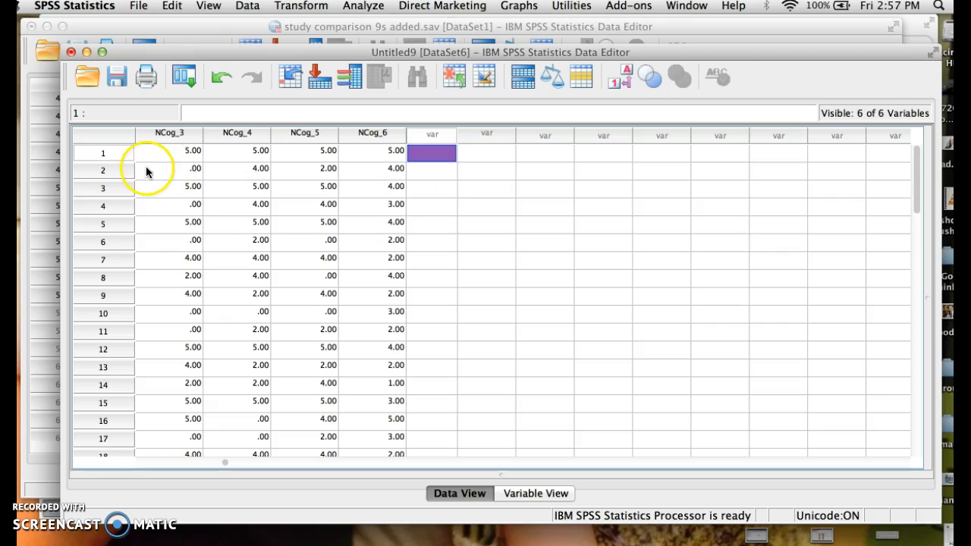
Step: Start a Recode into Different Variables transformation and check the PowerPoint slide for the bold, negatively worded items
left_click(244, 6)
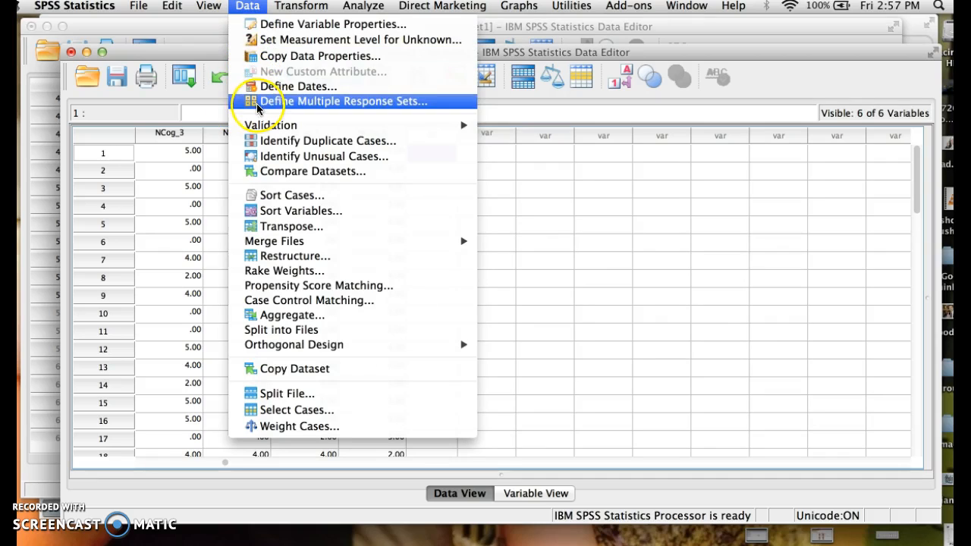
mouse_move(301, 6)
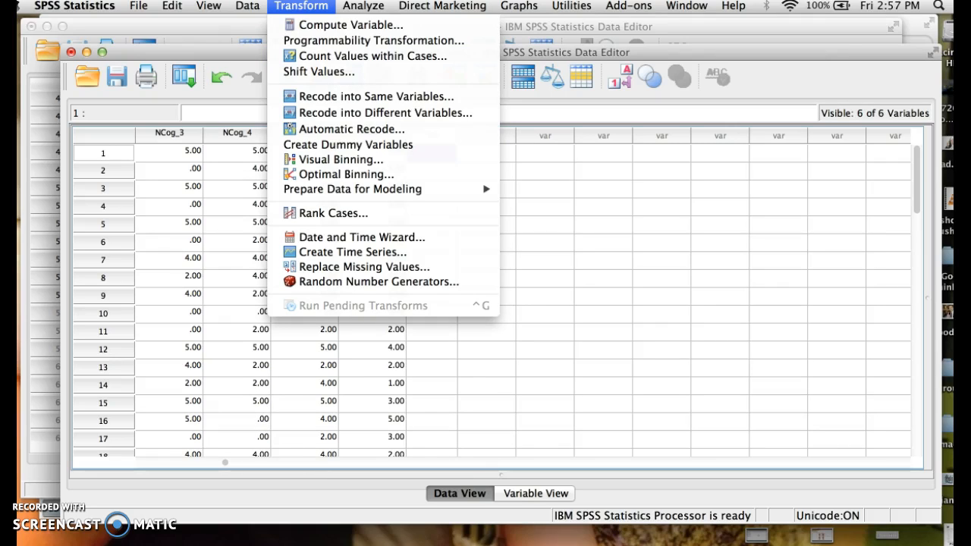
left_click(315, 112)
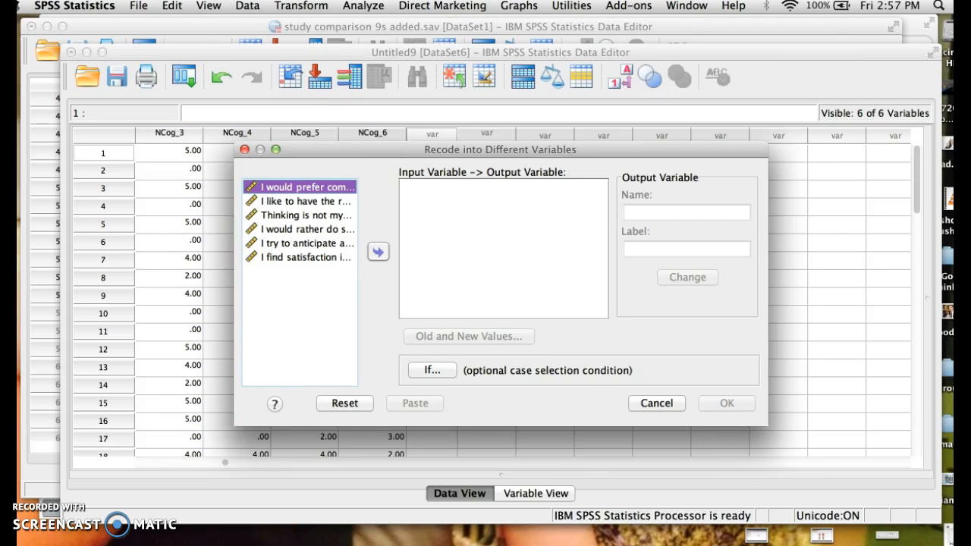
key("super+Tab")
key("super+Tab")
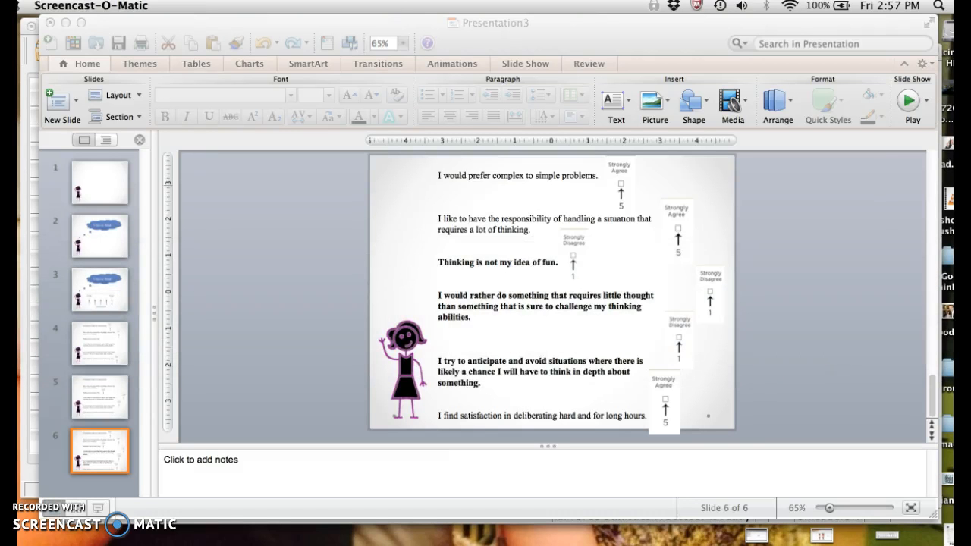
key("super+Tab")
key("super+Tab")
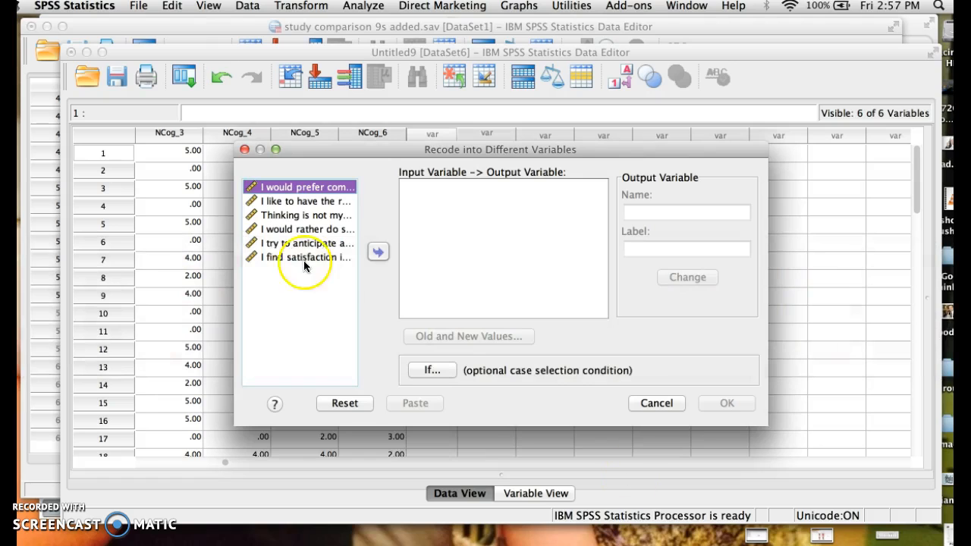
Step: Add the three negatively worded items NCog_3, NCog_4 and NCog_5 as the variables to recode
double_click(293, 215)
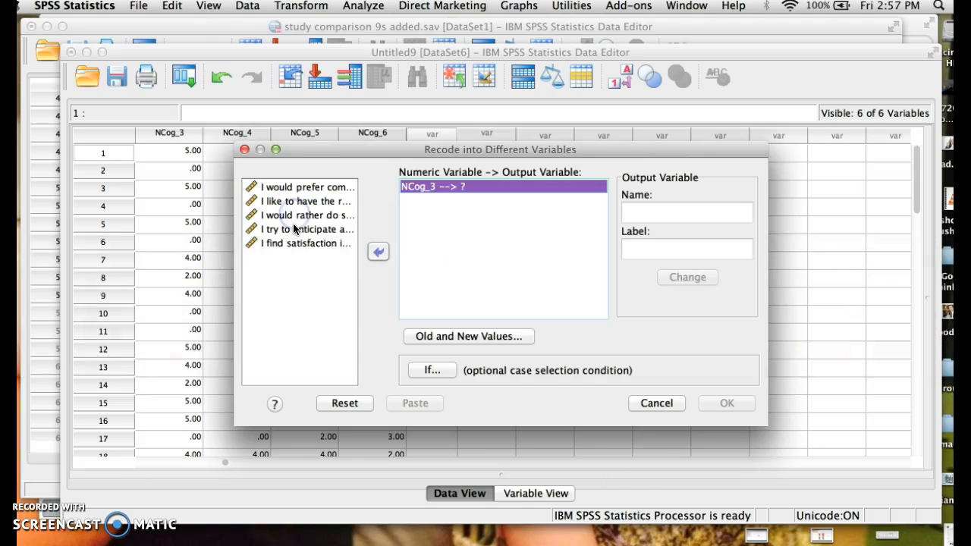
double_click(294, 217)
double_click(294, 217)
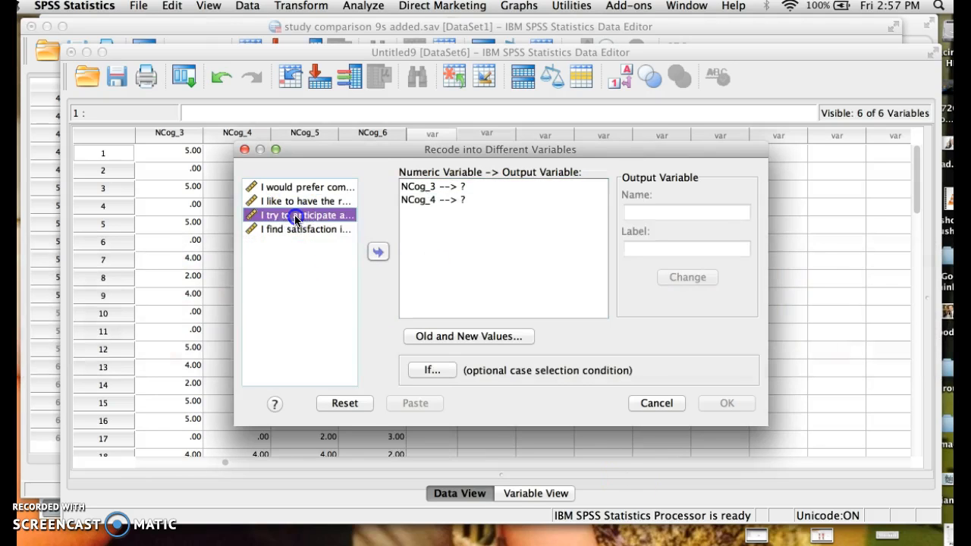
Step: Assign the output name Rcog3 to NCog_5
left_click(643, 211)
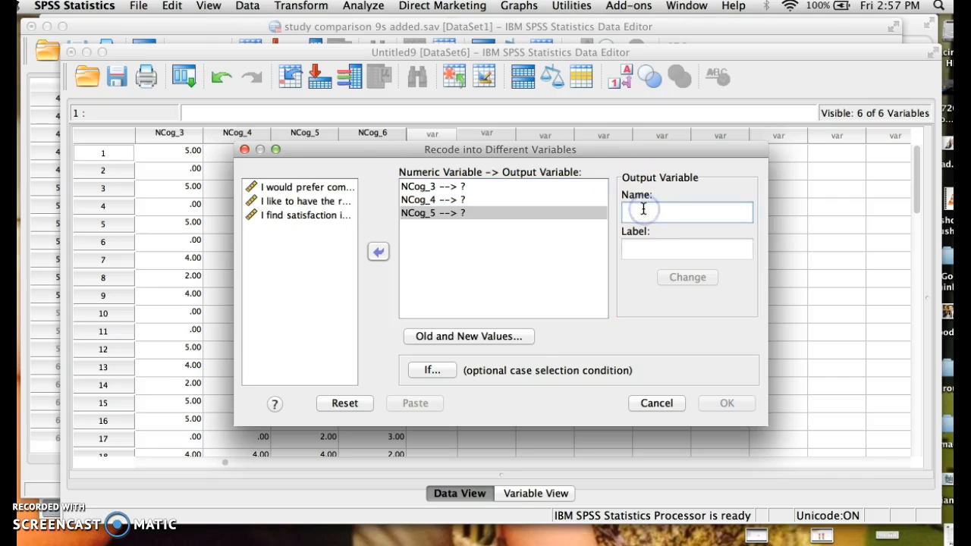
type("Rcog3")
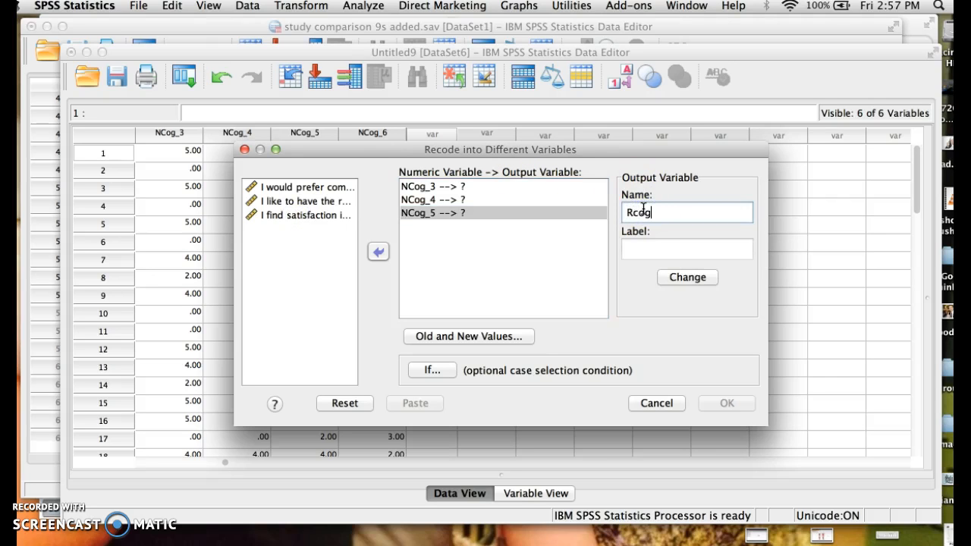
left_click(701, 277)
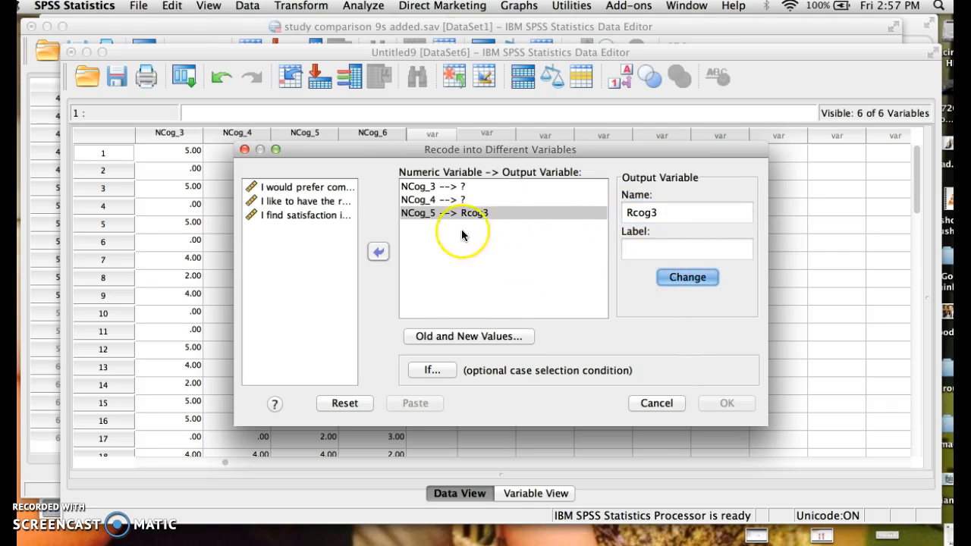
Step: Name the output variables Rncog3 for NCog_3 and Rncog4 for NCog_4
left_click(440, 187)
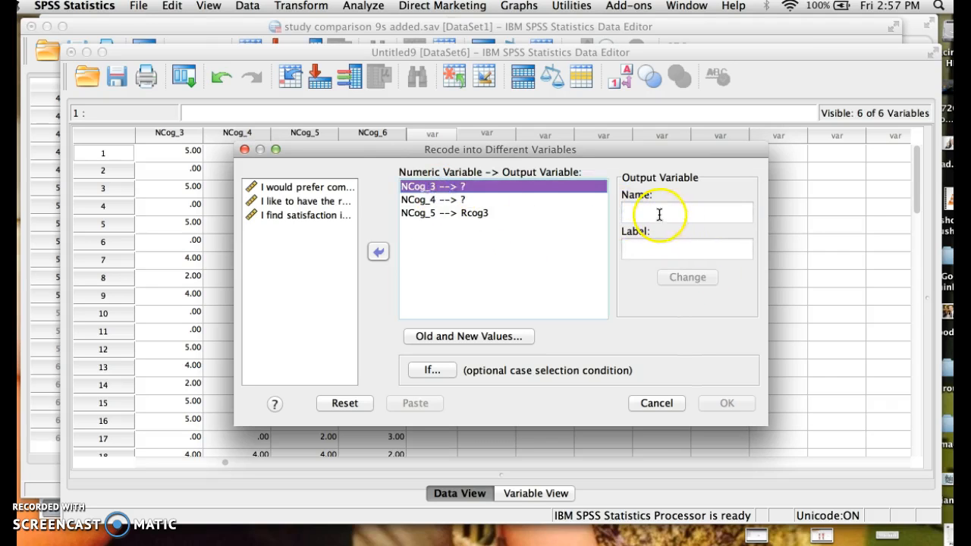
left_click(659, 214)
type("Rncog3")
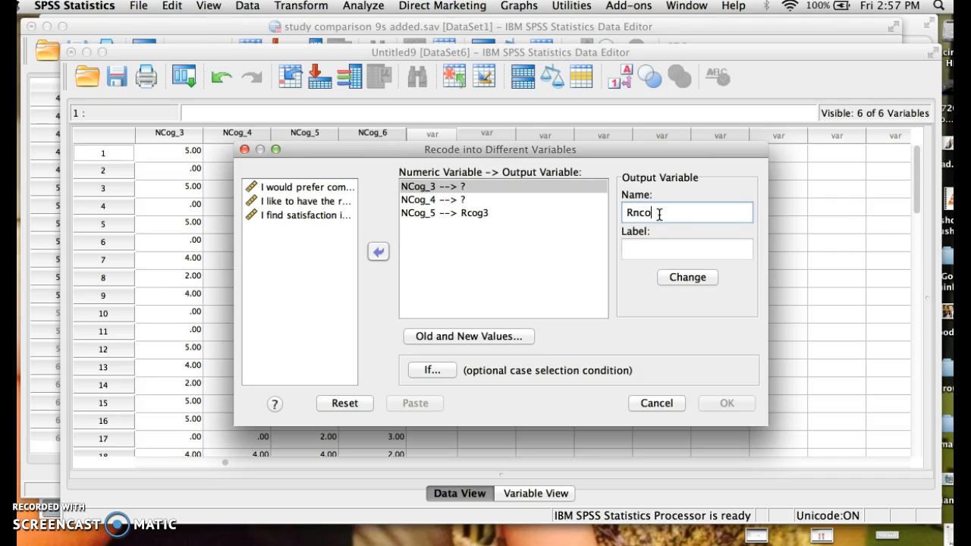
left_click(675, 279)
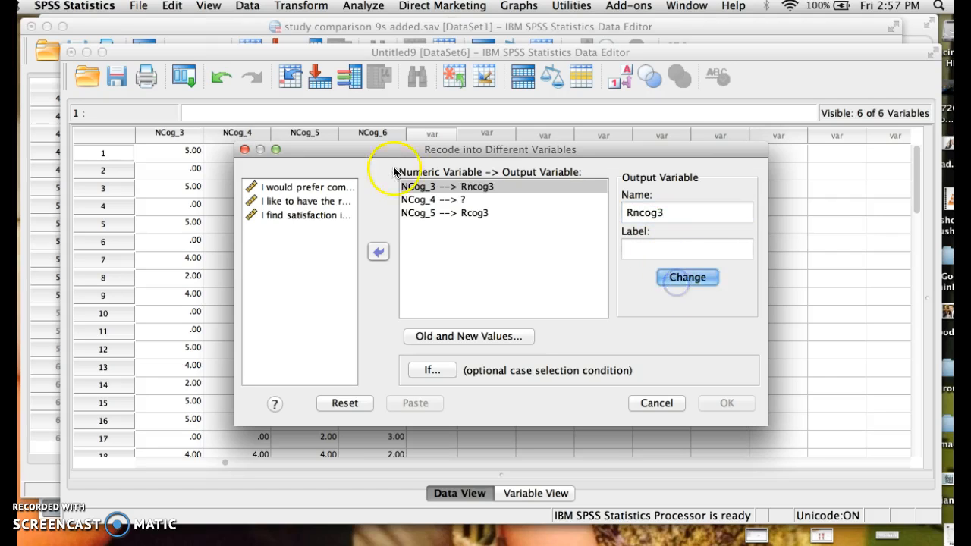
left_click(440, 199)
left_click(638, 208)
type("Rncog")
left_click(680, 276)
Step: Change the output variable name for NCog_5 to RNcog5
left_click(478, 213)
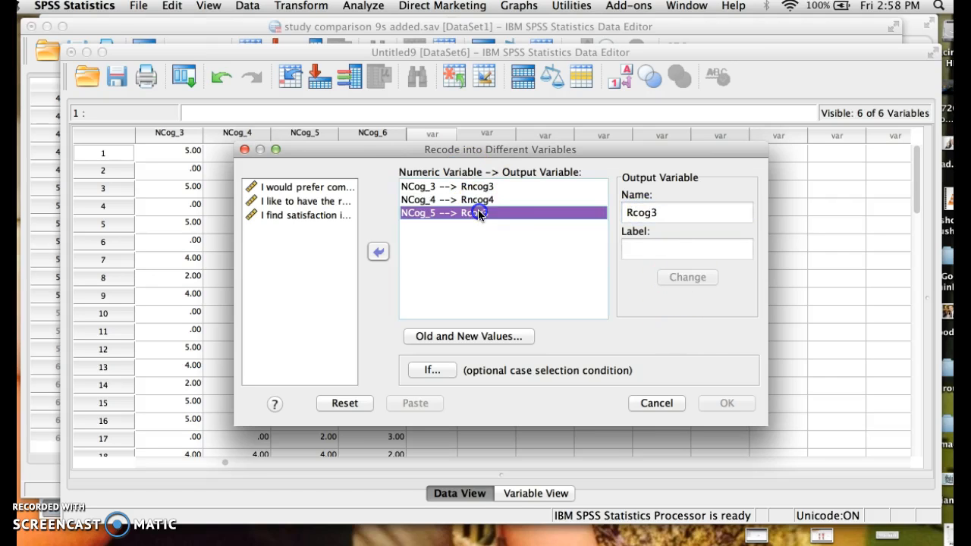
left_click(630, 212)
type("RNcog5")
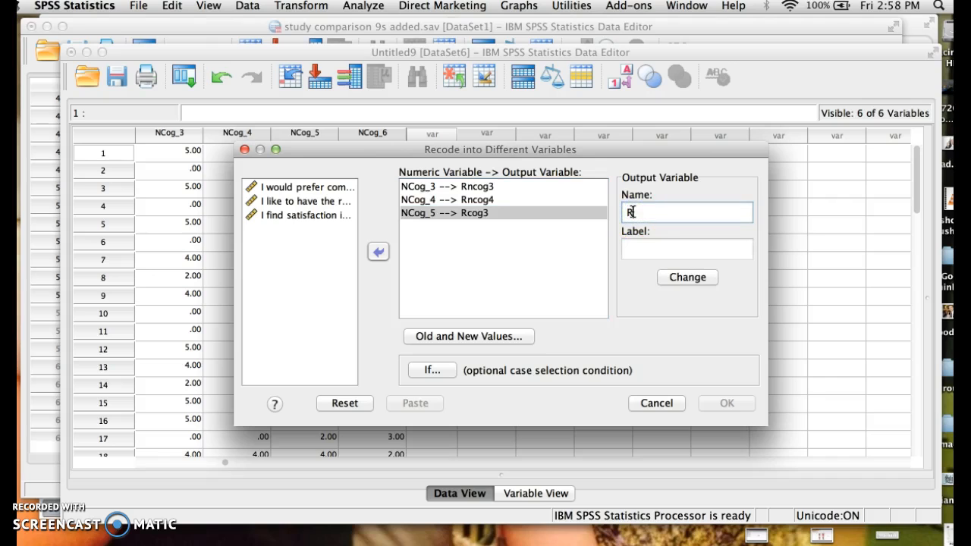
left_click(692, 277)
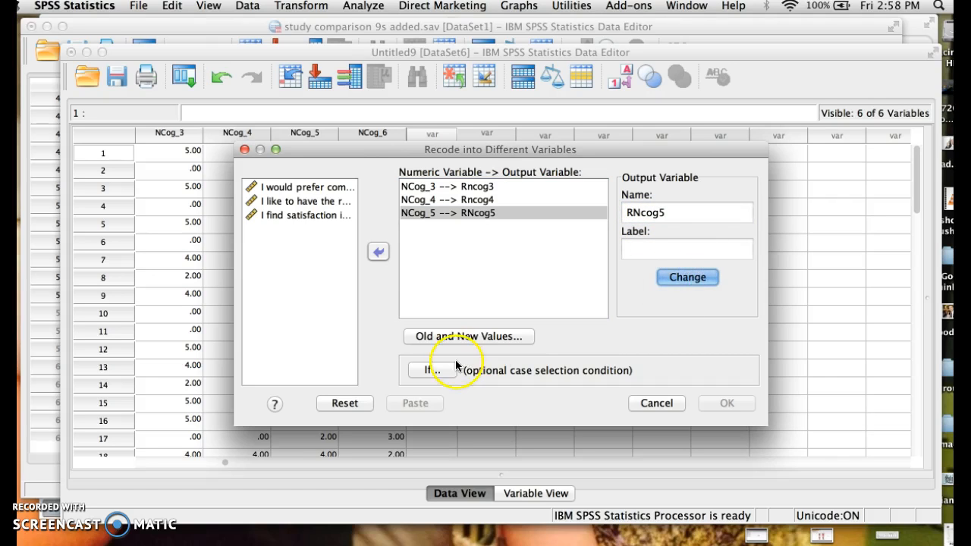
Step: Define the first old-to-new value rules for the recode: 1 becomes 5 and 2 becomes 4
left_click(441, 337)
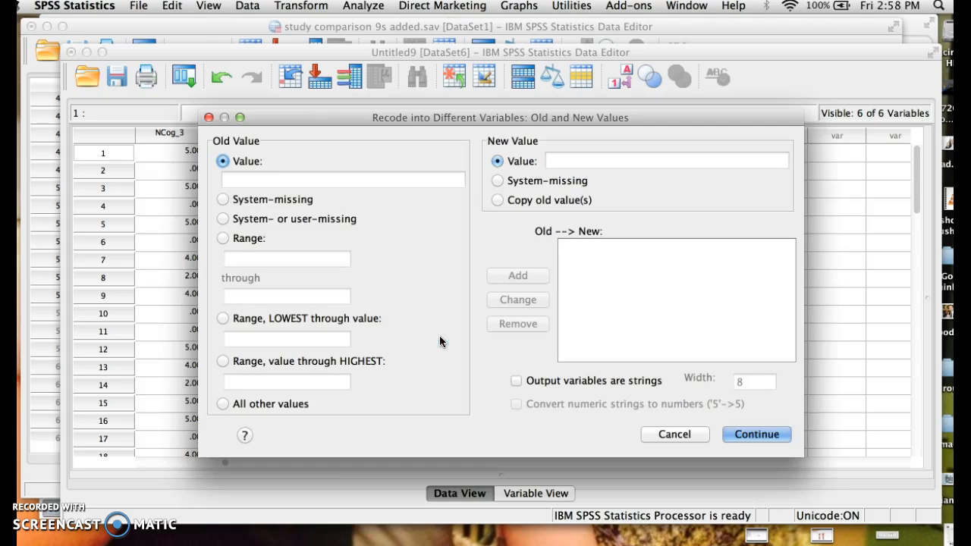
left_click(238, 177)
type("1")
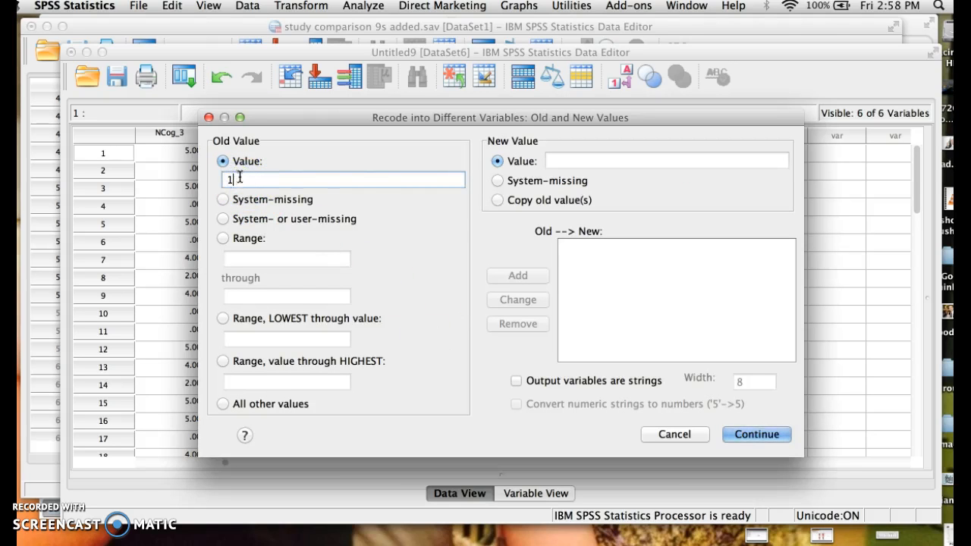
left_click(565, 161)
type("5")
left_click(502, 267)
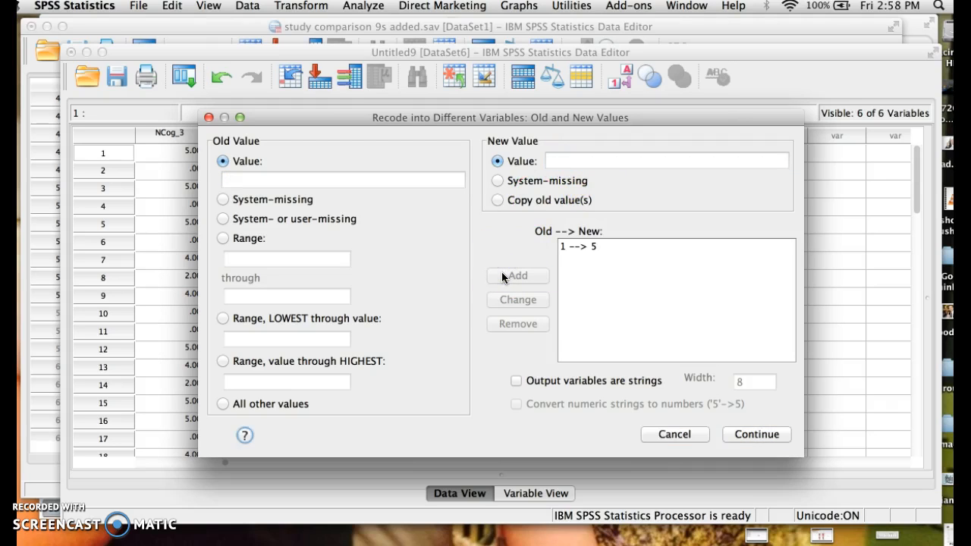
type("2")
key("Tab")
type("4")
left_click(502, 276)
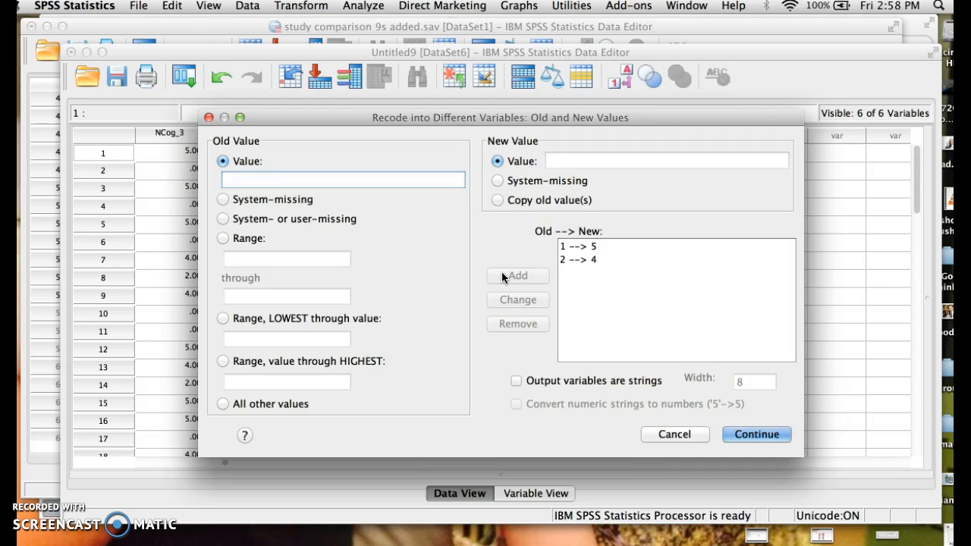
Step: Add the old-to-new value rules 3 becomes 3 and 4 becomes 2
type("3")
key("Tab")
type("3")
left_click(501, 277)
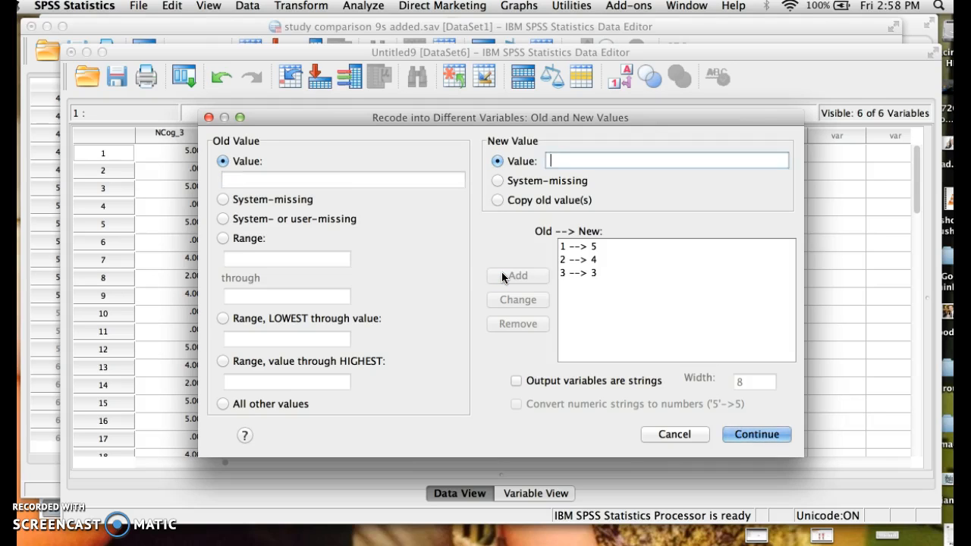
type("4")
key("Tab")
type("2")
left_click(501, 275)
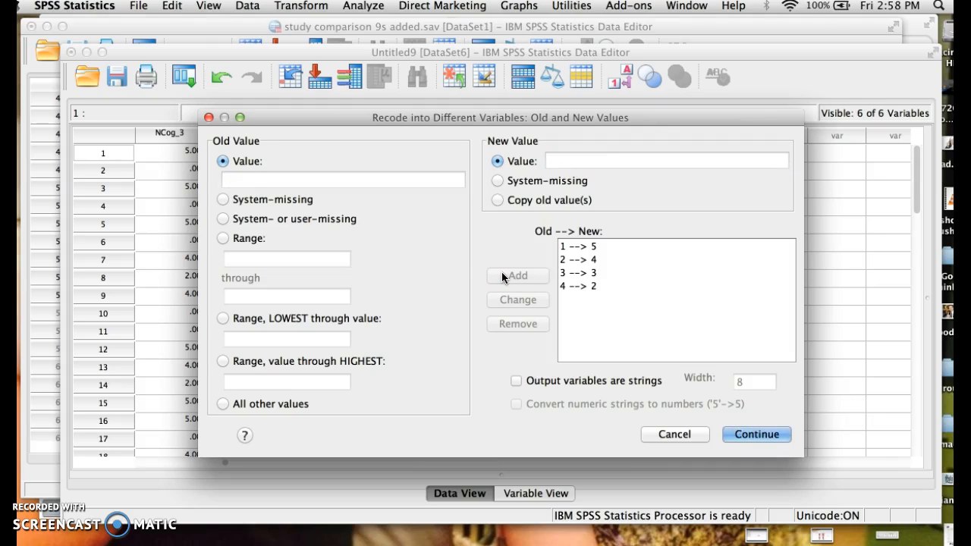
Step: Try to add a second rule recoding old value 1 into 5
type("1")
key("Tab")
type("5")
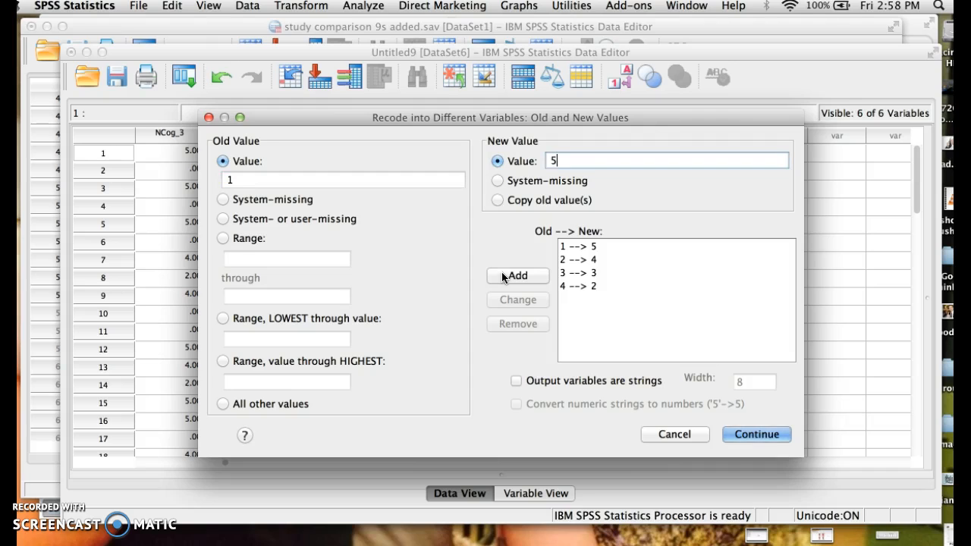
left_click(501, 275)
left_click(620, 318)
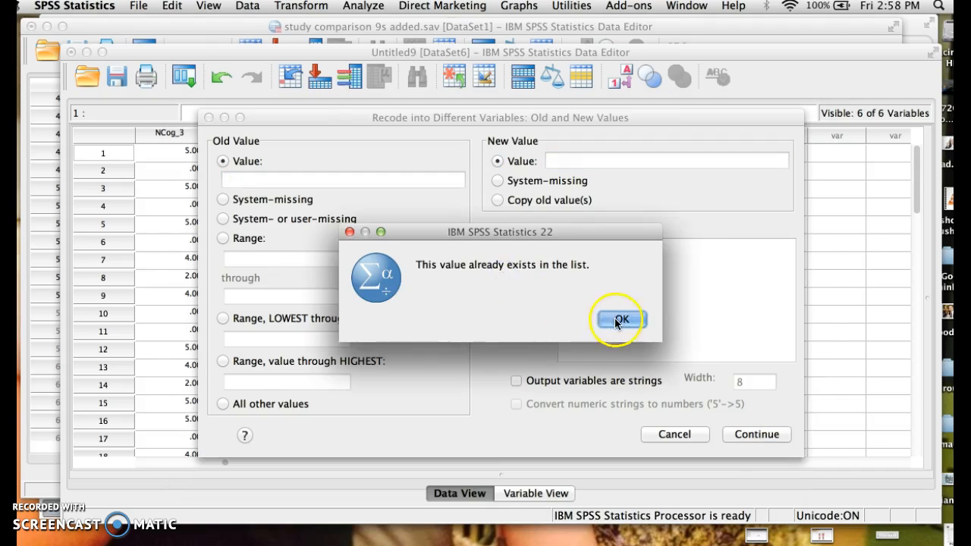
Step: Add the rule recoding old value 5 into 1, accept the value rules, and run the recode
left_click(245, 178)
type("5")
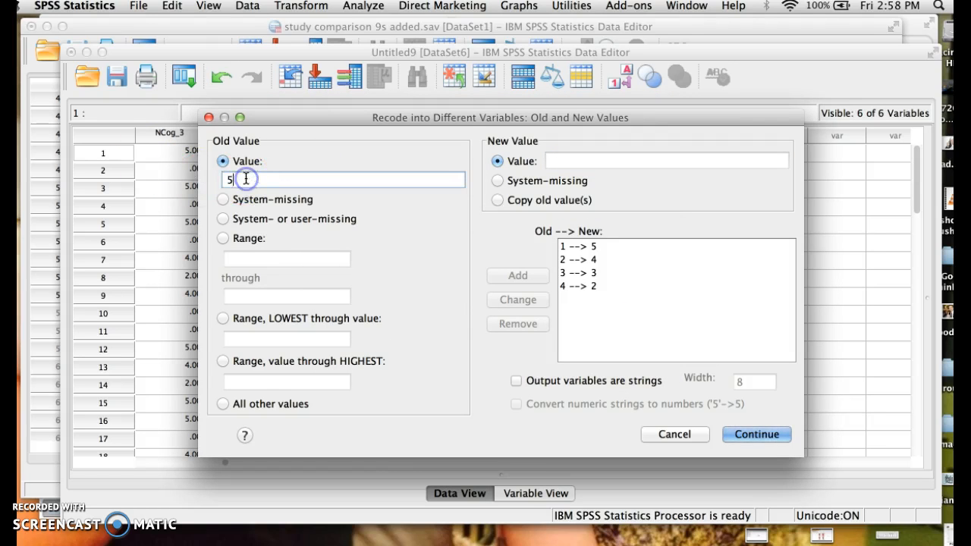
key("Tab")
type("1")
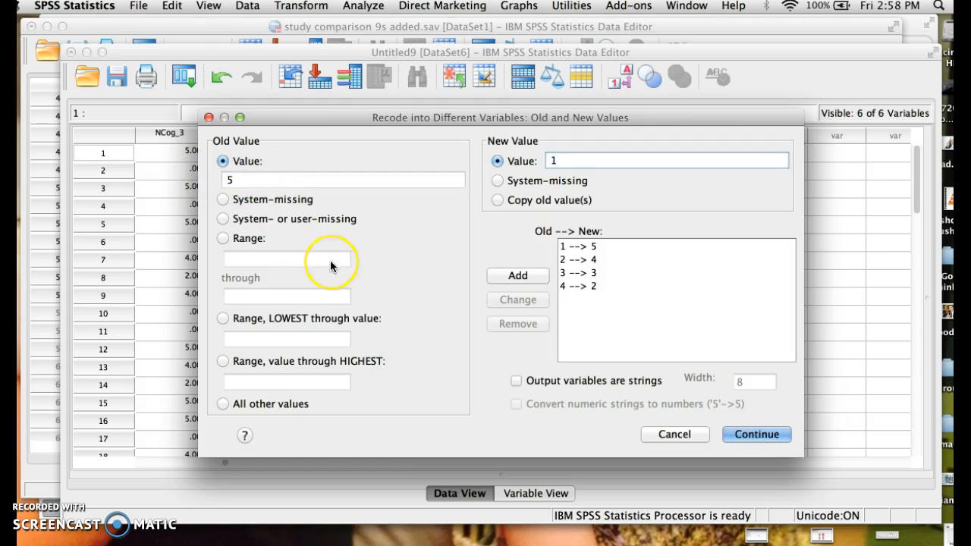
left_click(520, 275)
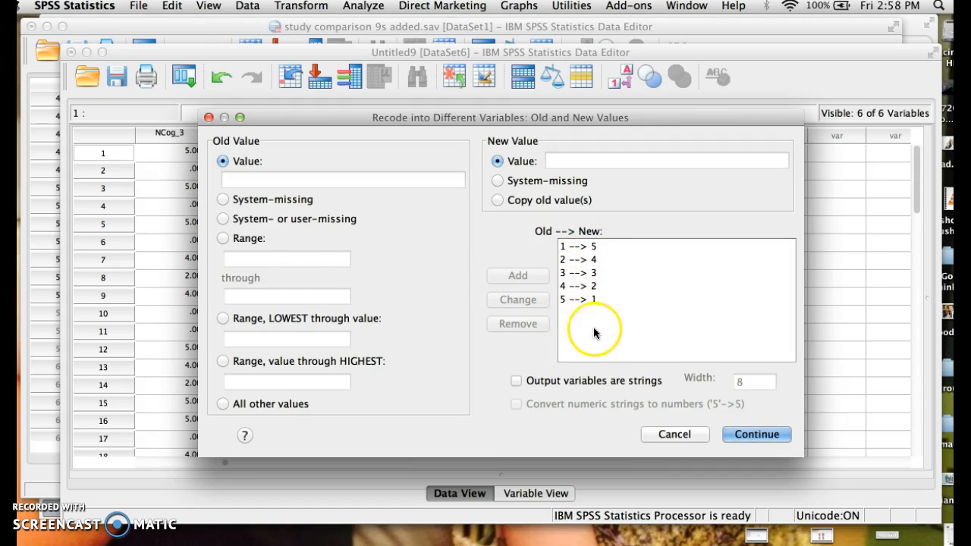
left_click(752, 437)
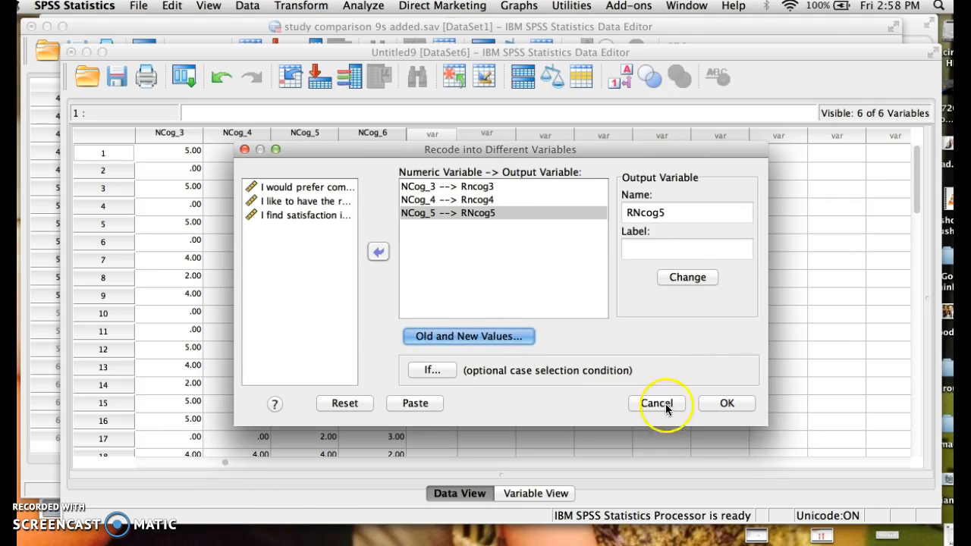
left_click(722, 404)
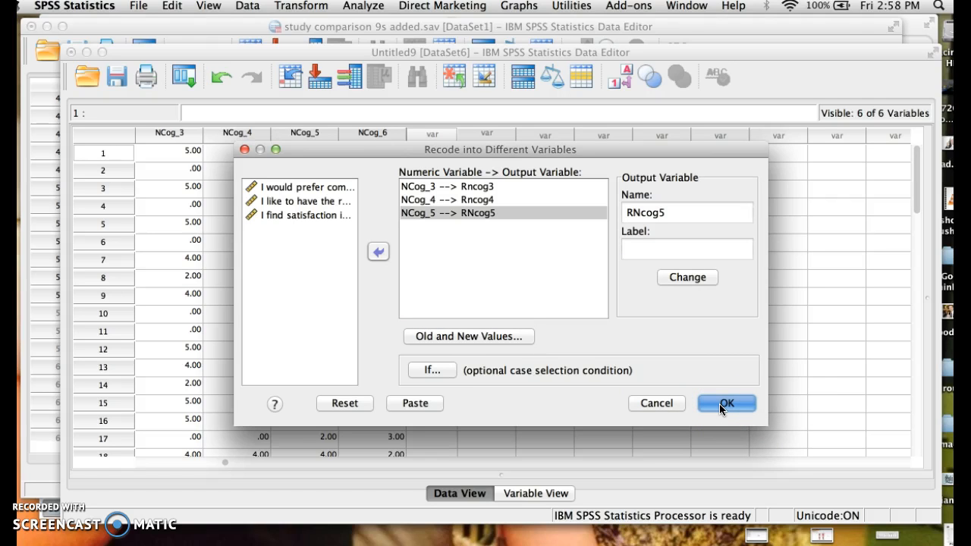
Step: Run the recode and check the new Rncog3, Rncog4 and RNcog5 columns across all cases in the data
left_click(724, 404)
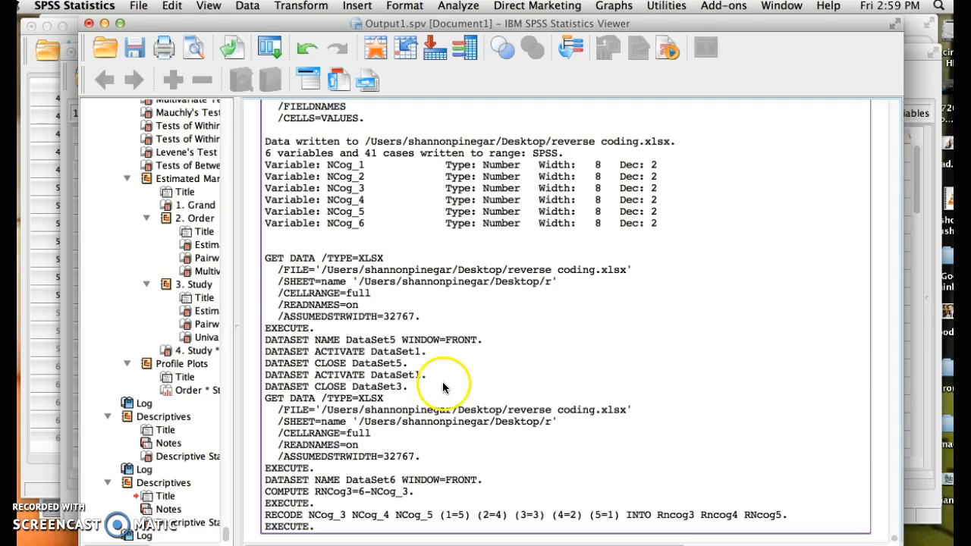
left_click(104, 24)
left_click(567, 134)
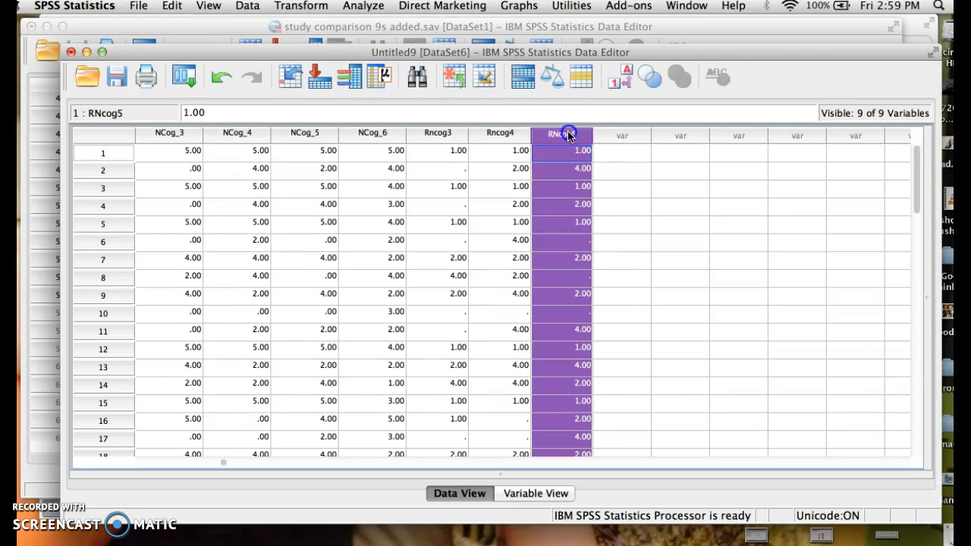
left_click_drag(567, 134, 430, 136)
scroll(457, 276, "down", 5)
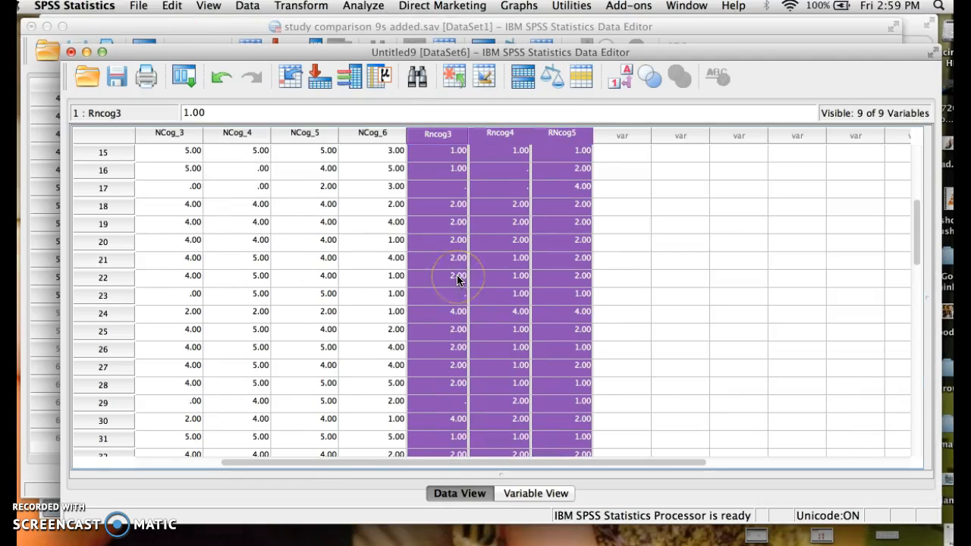
scroll(461, 277, "down", 3)
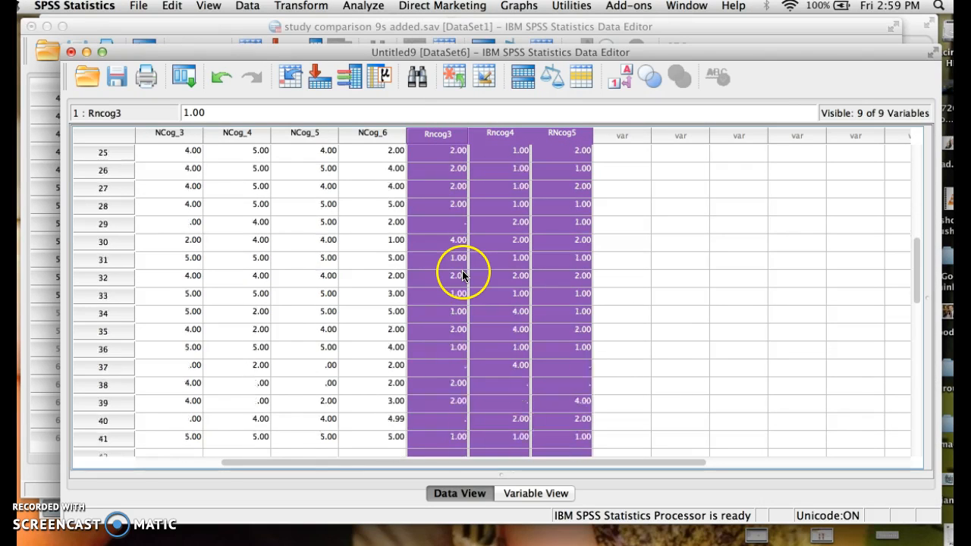
scroll(462, 276, "down", 5)
scroll(462, 275, "up", 12)
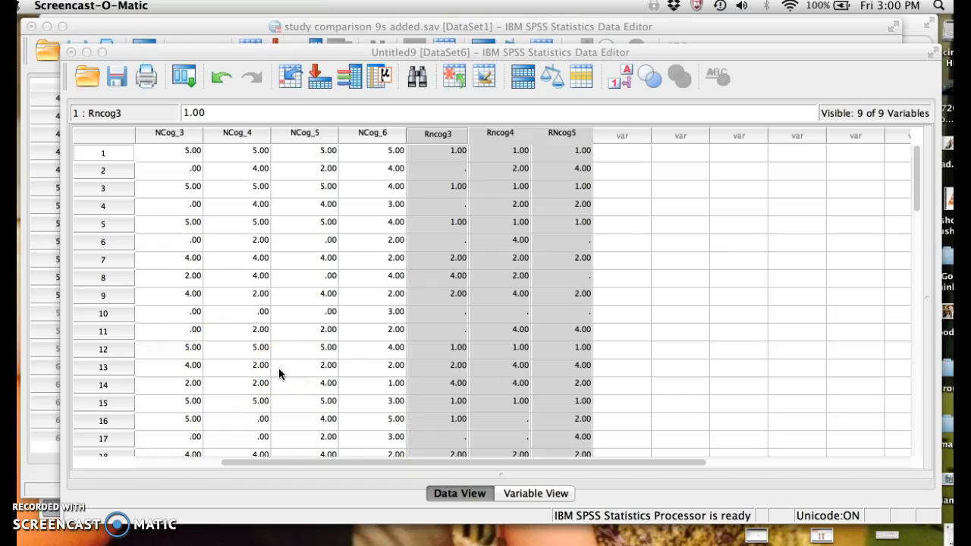
Step: Bring up the output document and set up its export as Portable Document Format (*.pdf)
left_click(885, 536)
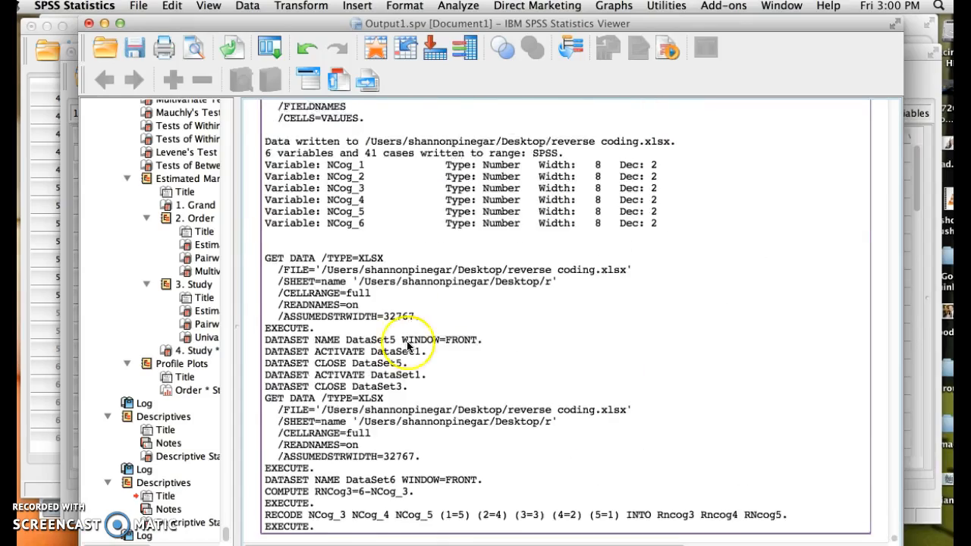
scroll(407, 346, "up", 9)
scroll(407, 347, "down", 4)
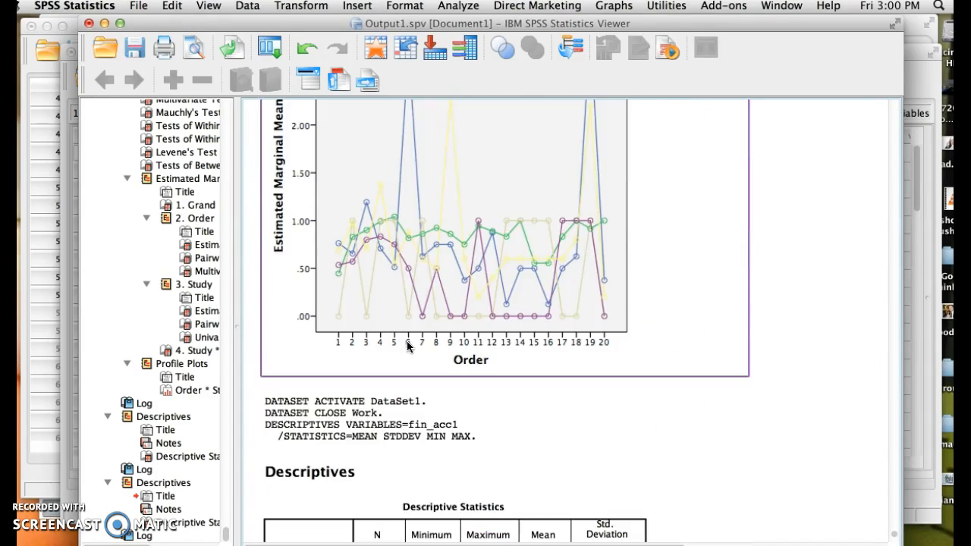
scroll(407, 360, "down", 20)
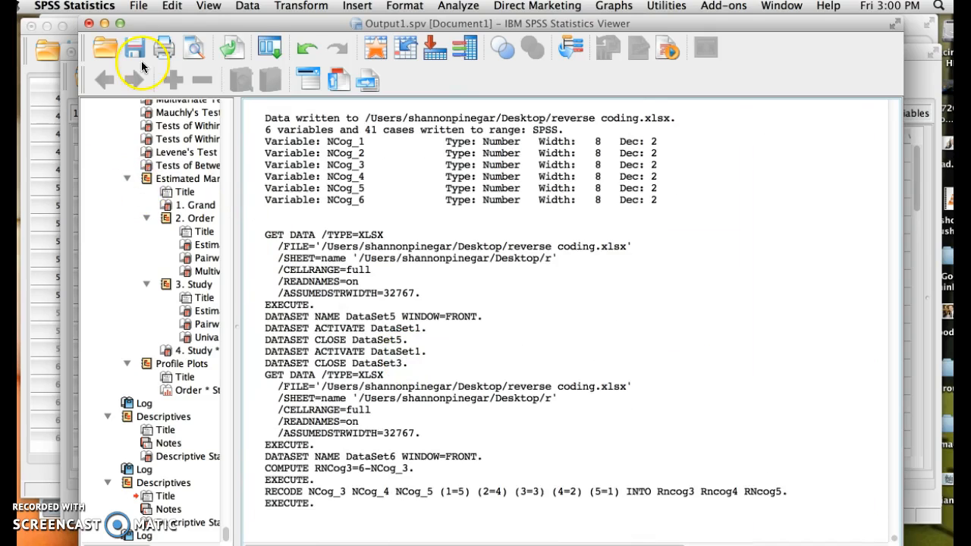
left_click(139, 9)
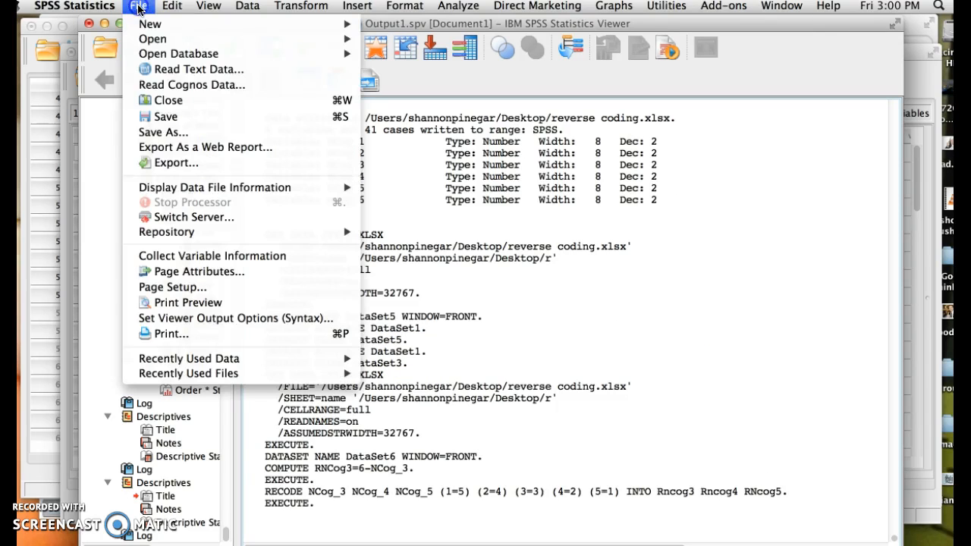
left_click(152, 164)
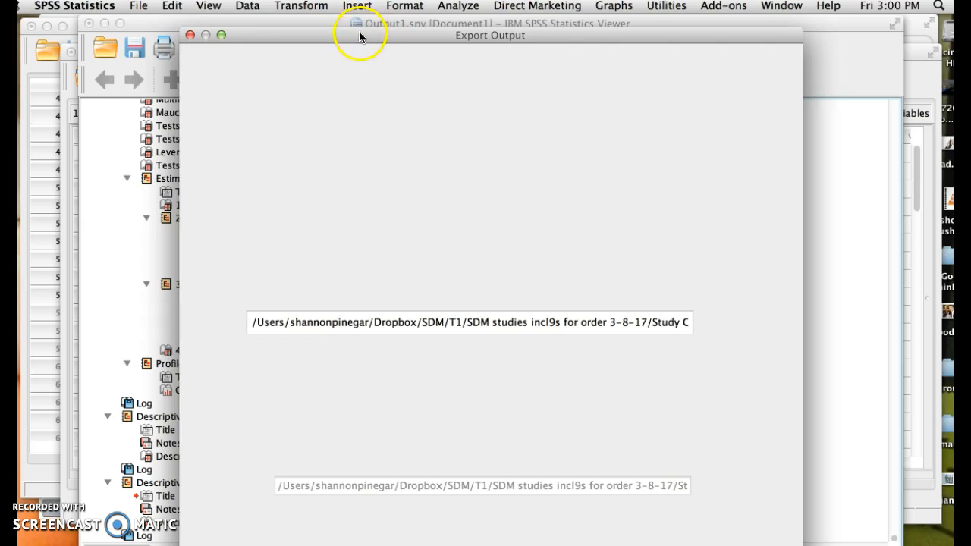
left_click_drag(358, 31, 387, 35)
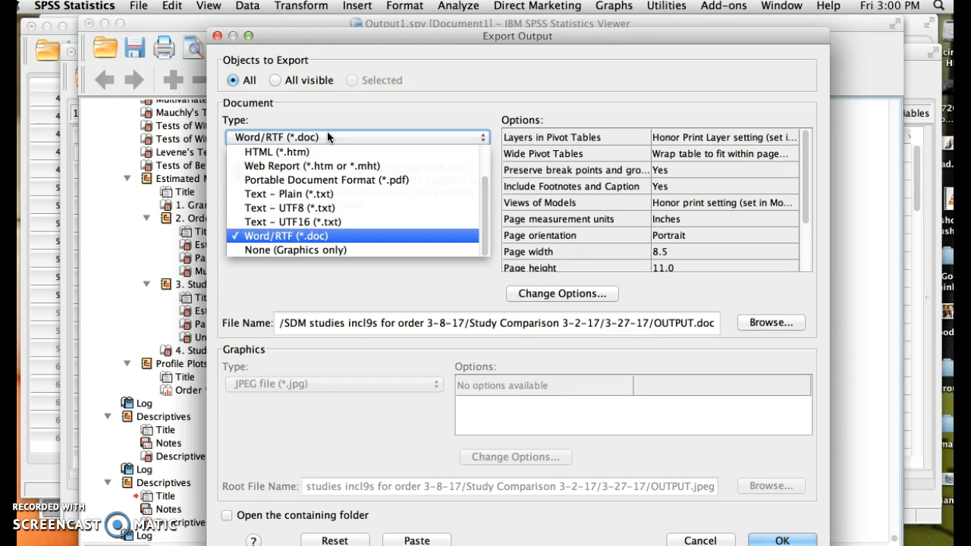
scroll(335, 185, "up", 3)
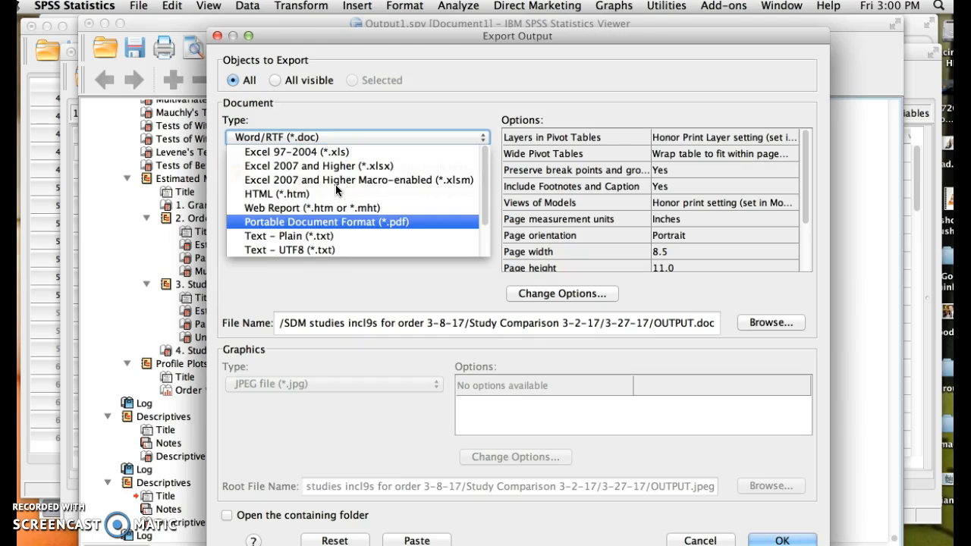
left_click(316, 225)
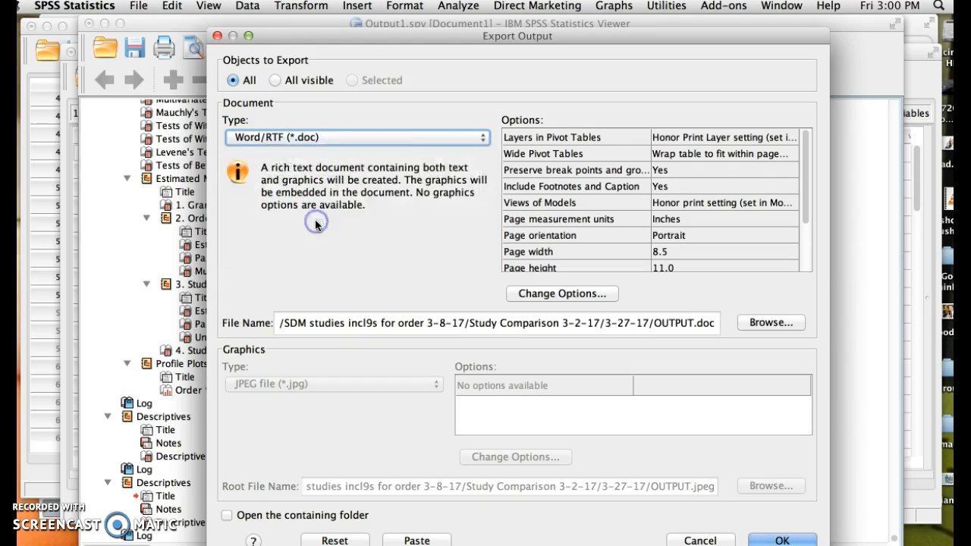
Step: Choose the Desktop folder as the save location for the exported PDF
triple_click(314, 324)
left_click(773, 319)
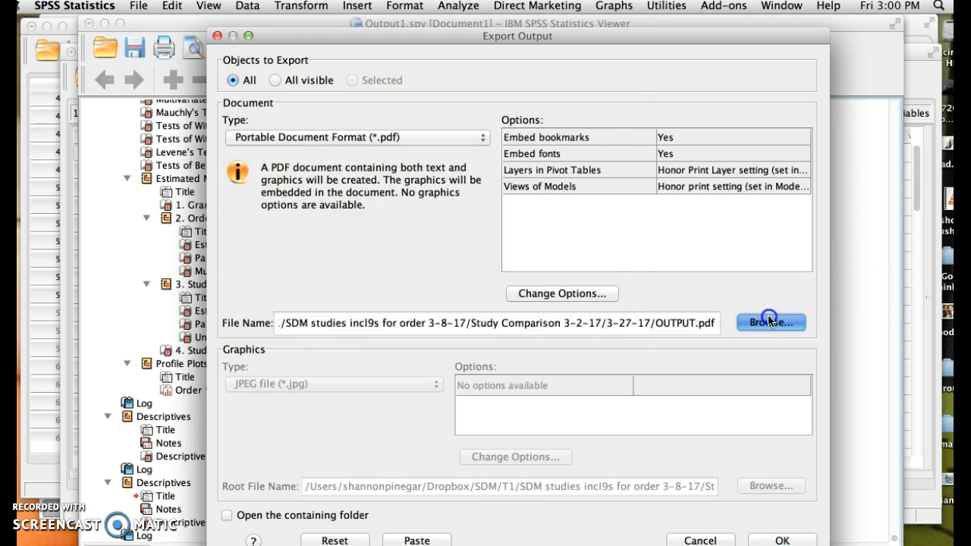
left_click(373, 103)
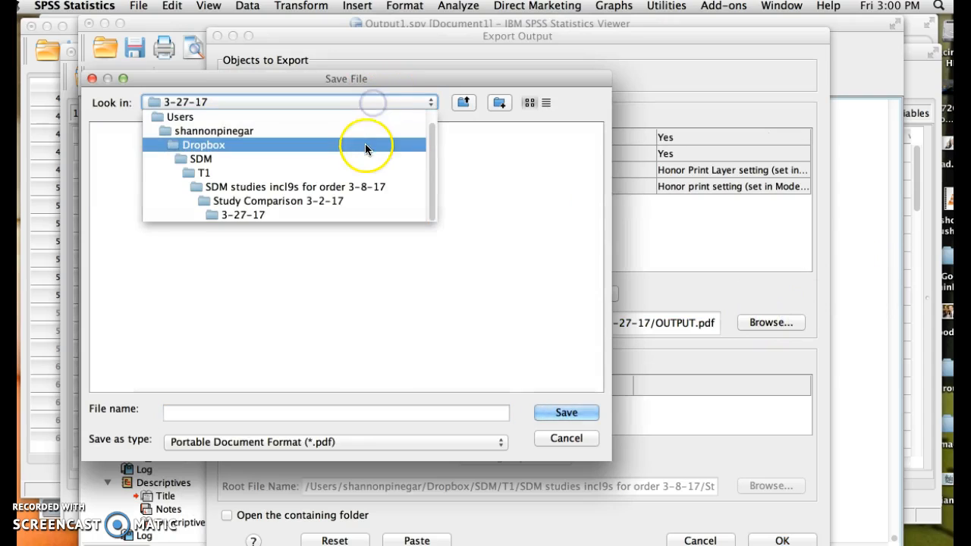
left_click(359, 131)
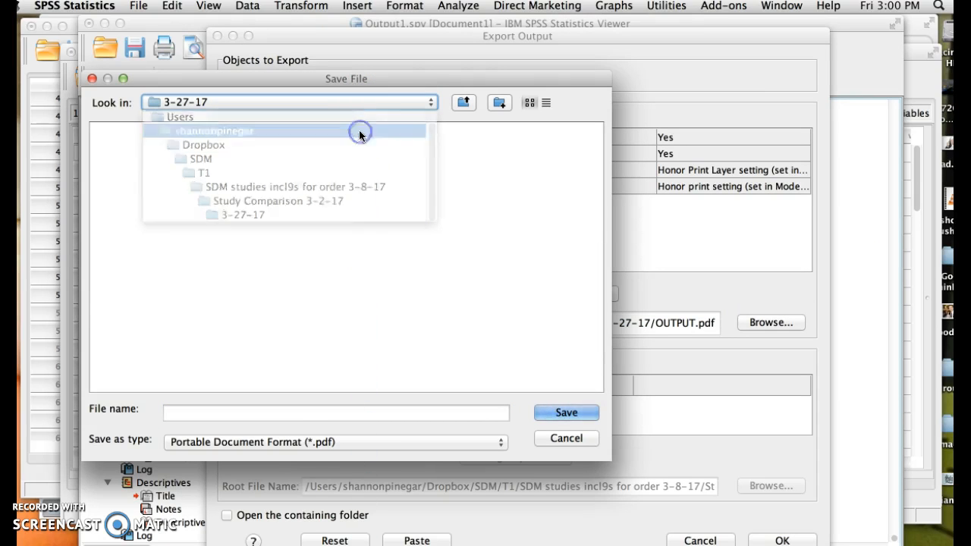
left_click(114, 158)
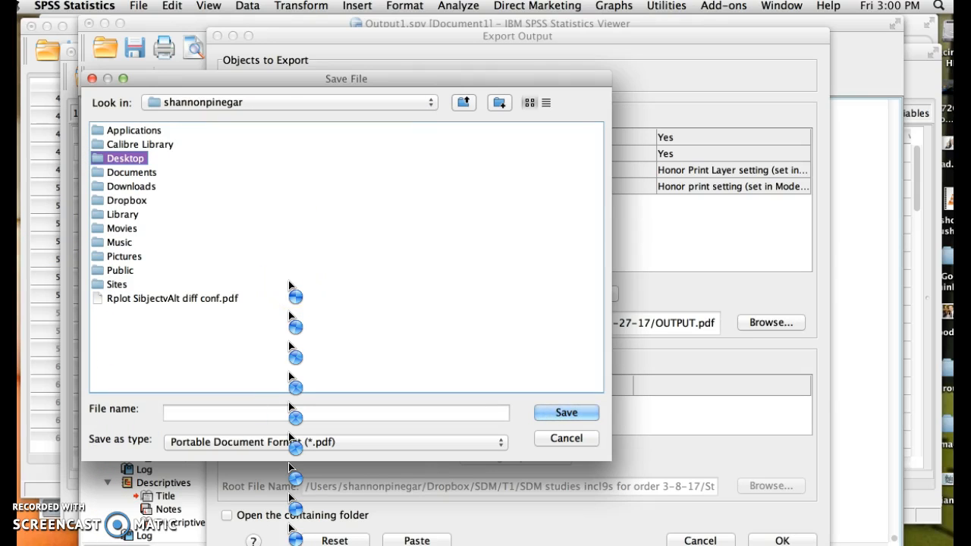
Step: Name the PDF "Methods output Project 1 - 4-7-16" and run the export
left_click(165, 416)
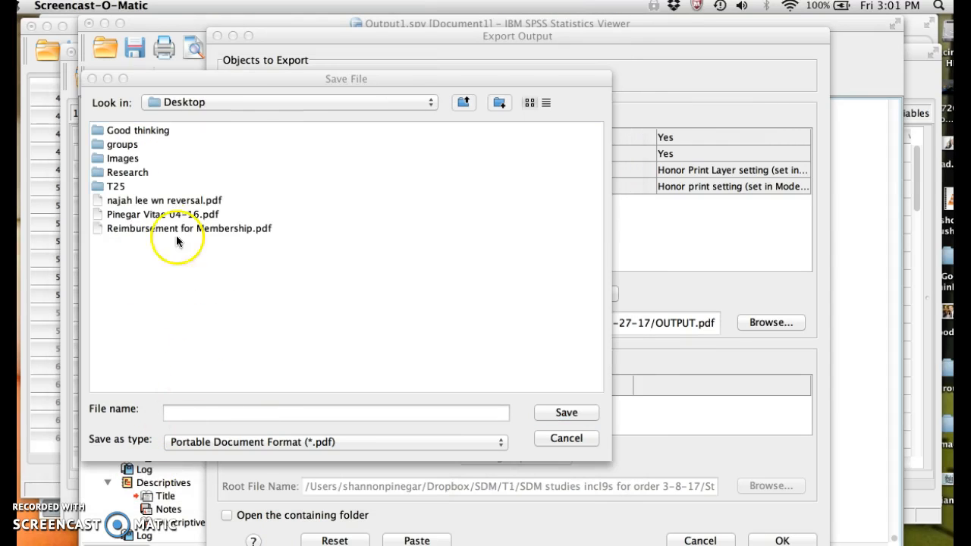
left_click(179, 412)
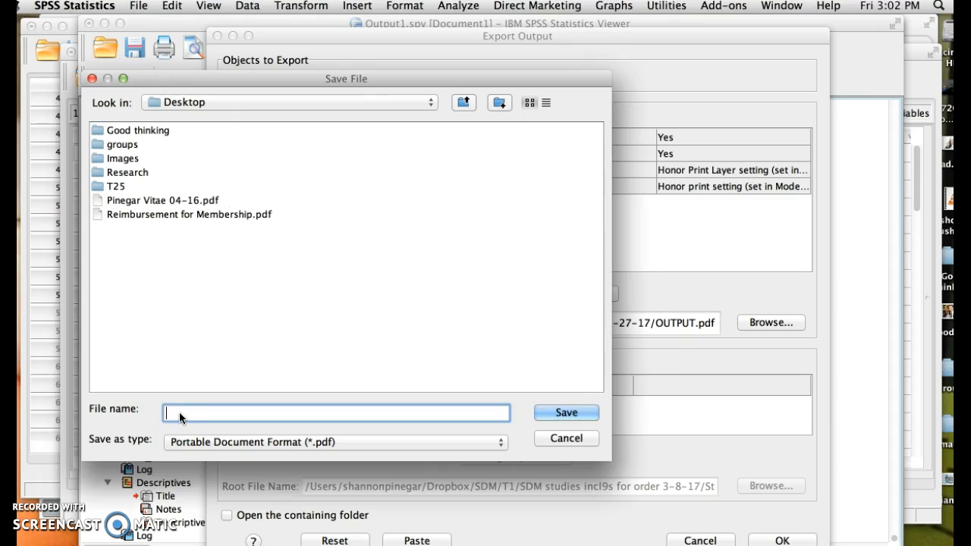
type("Methods output Project 1 - 4-7-16")
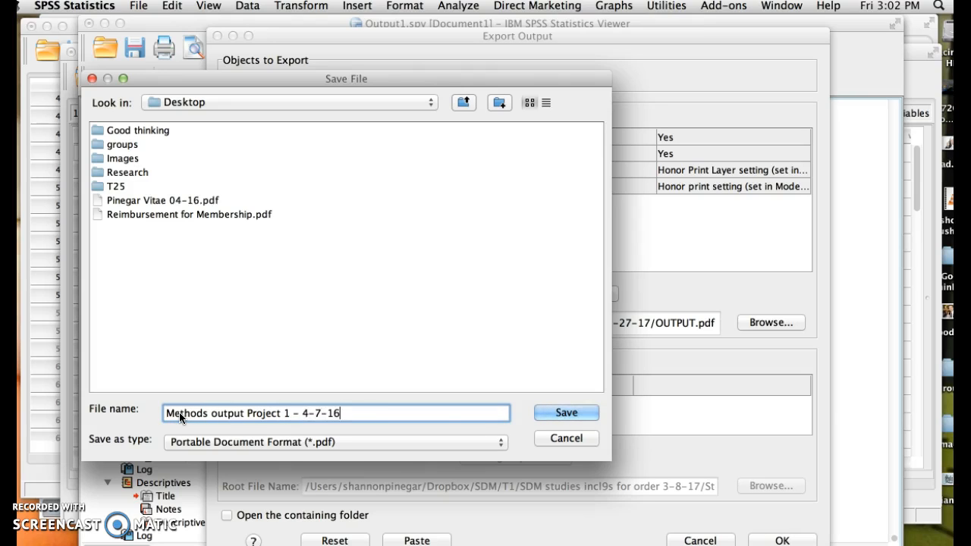
left_click(569, 413)
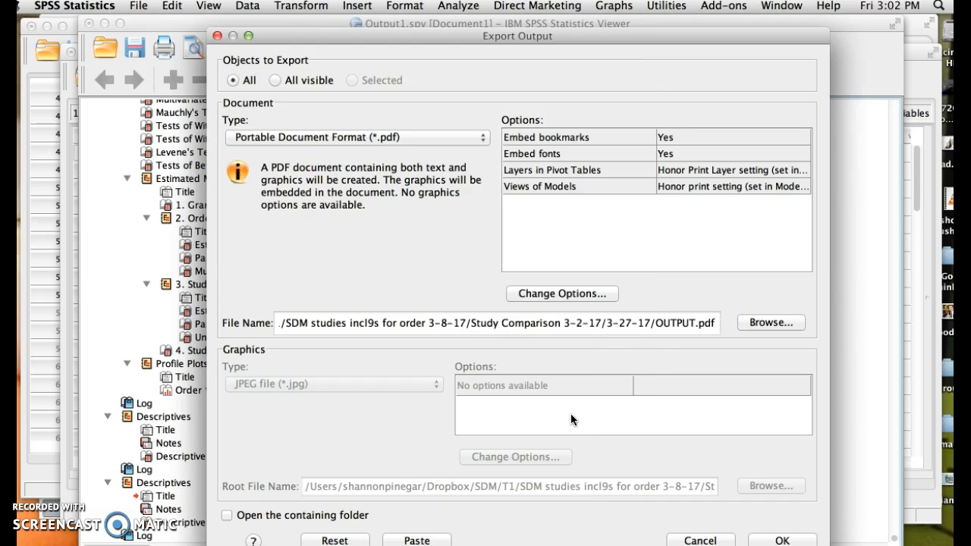
left_click(781, 540)
left_click(777, 540)
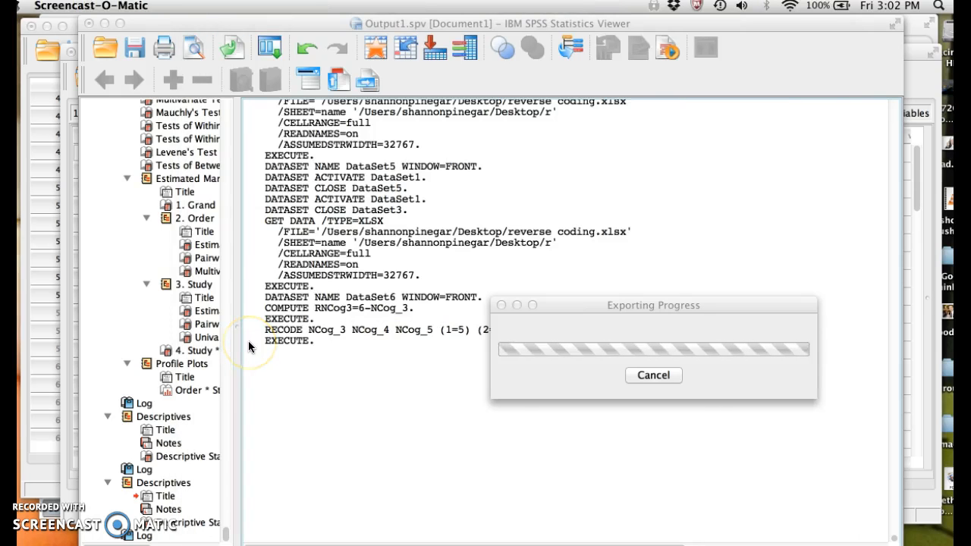
left_click(634, 305)
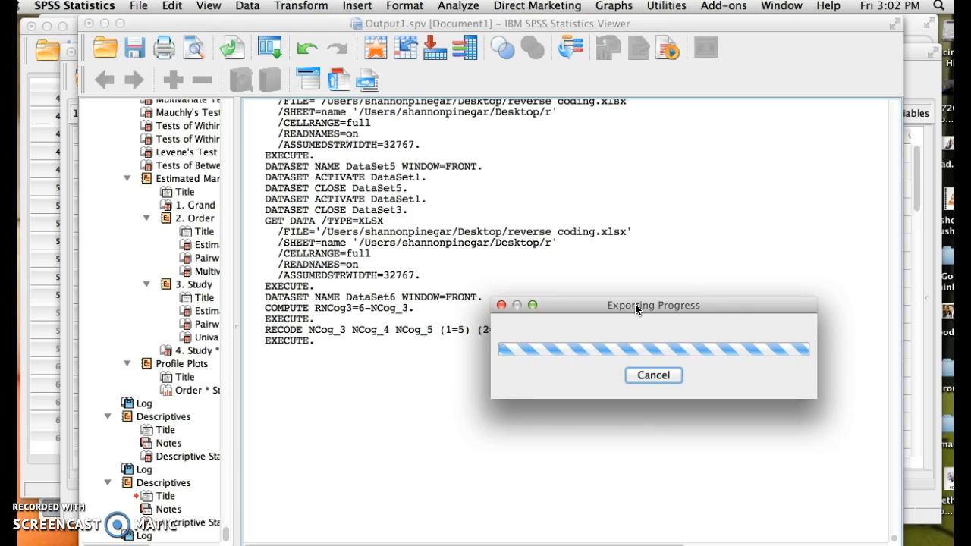
left_click(140, 6)
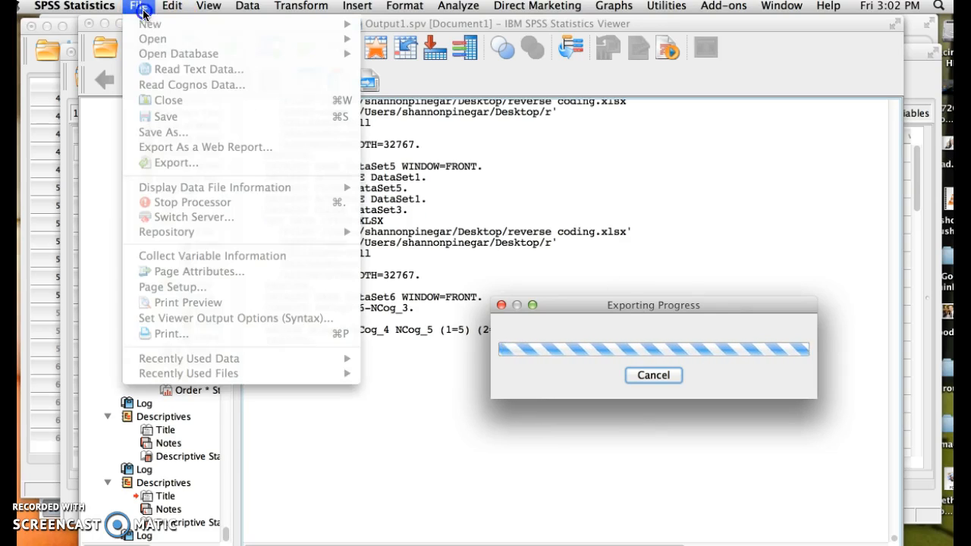
left_click(455, 164)
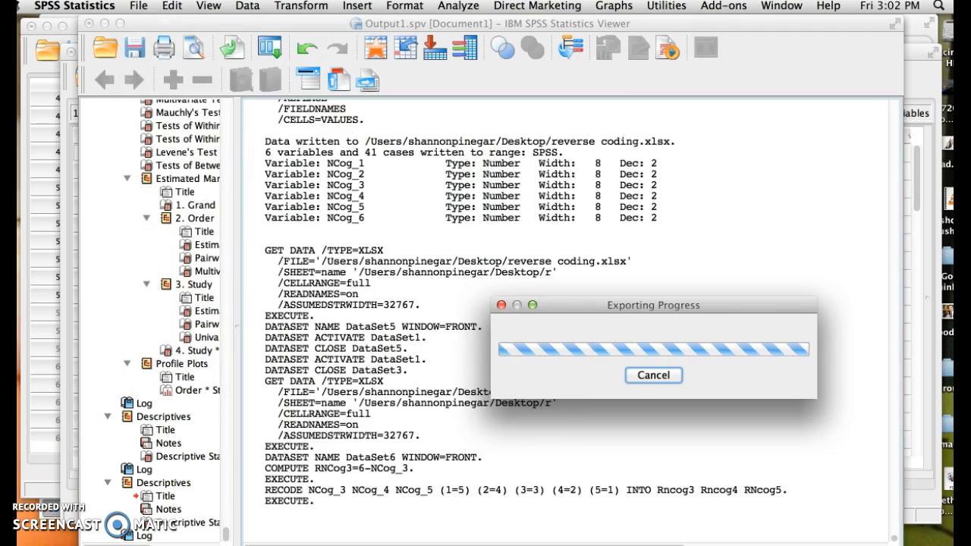